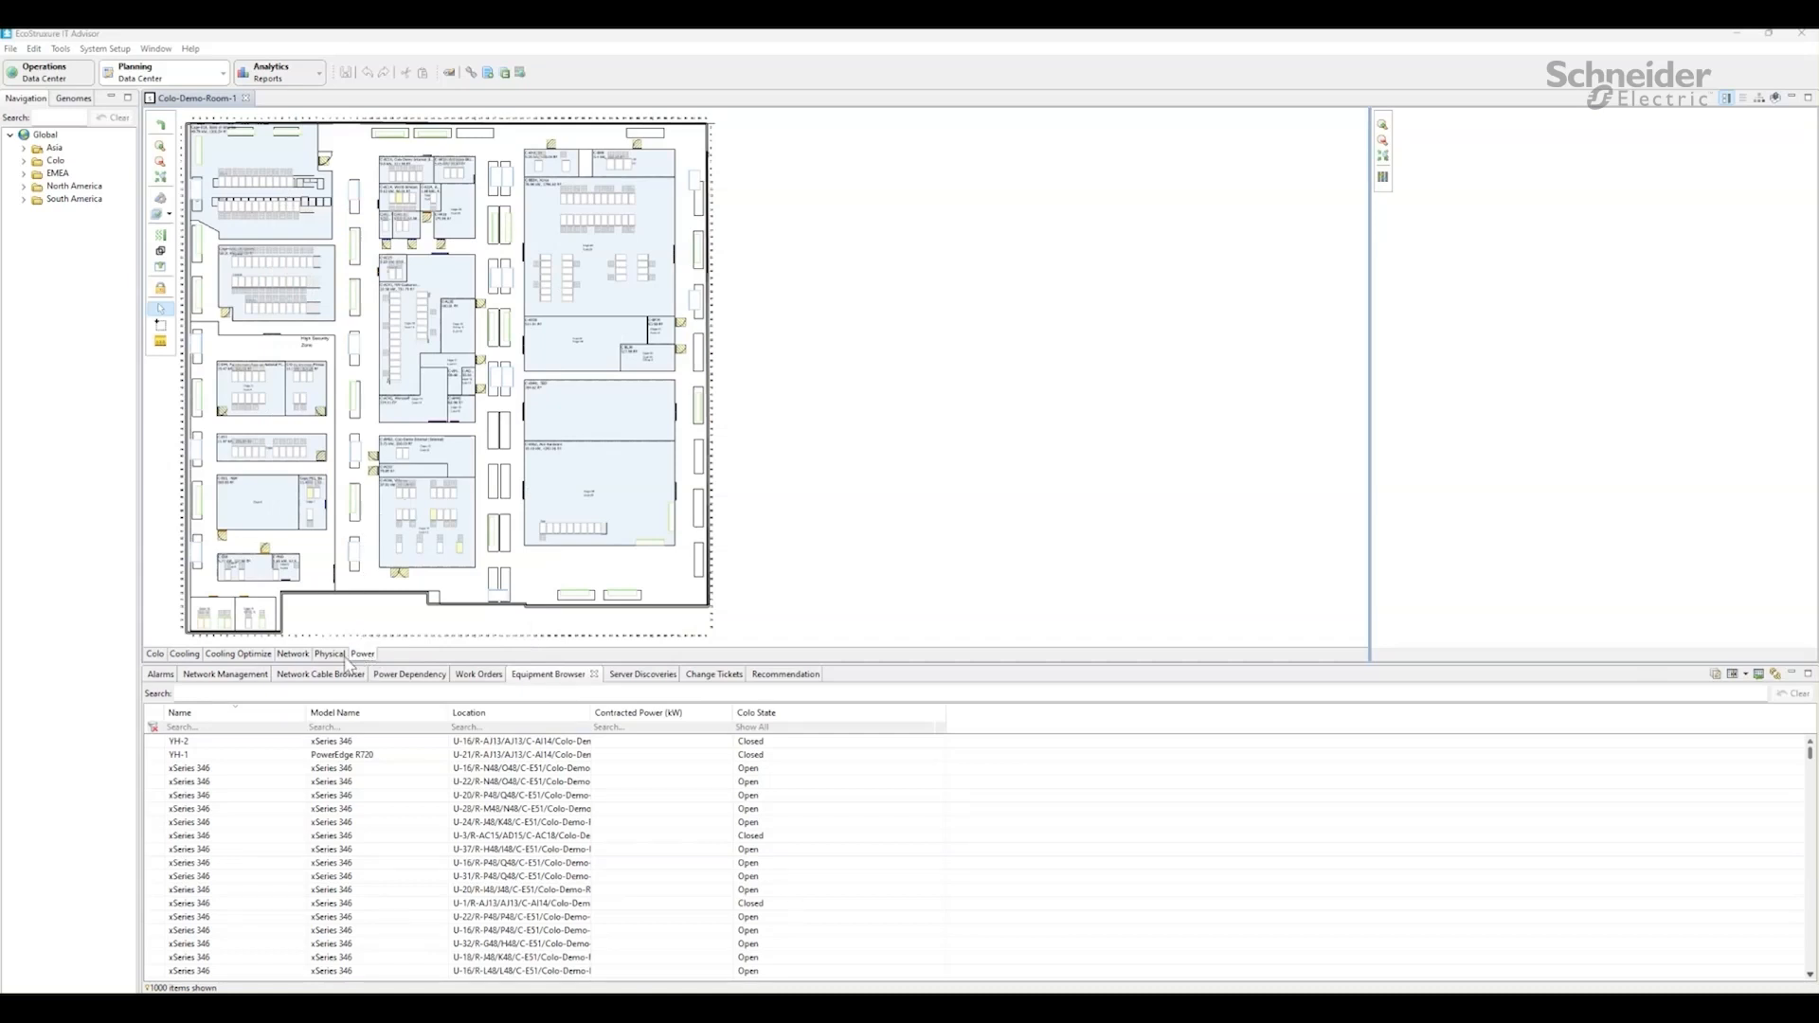
# Step: Show the room in the Colo layout and examine the rack and floor space legend, then return to the full floor plan
pyautogui.click(156, 655)
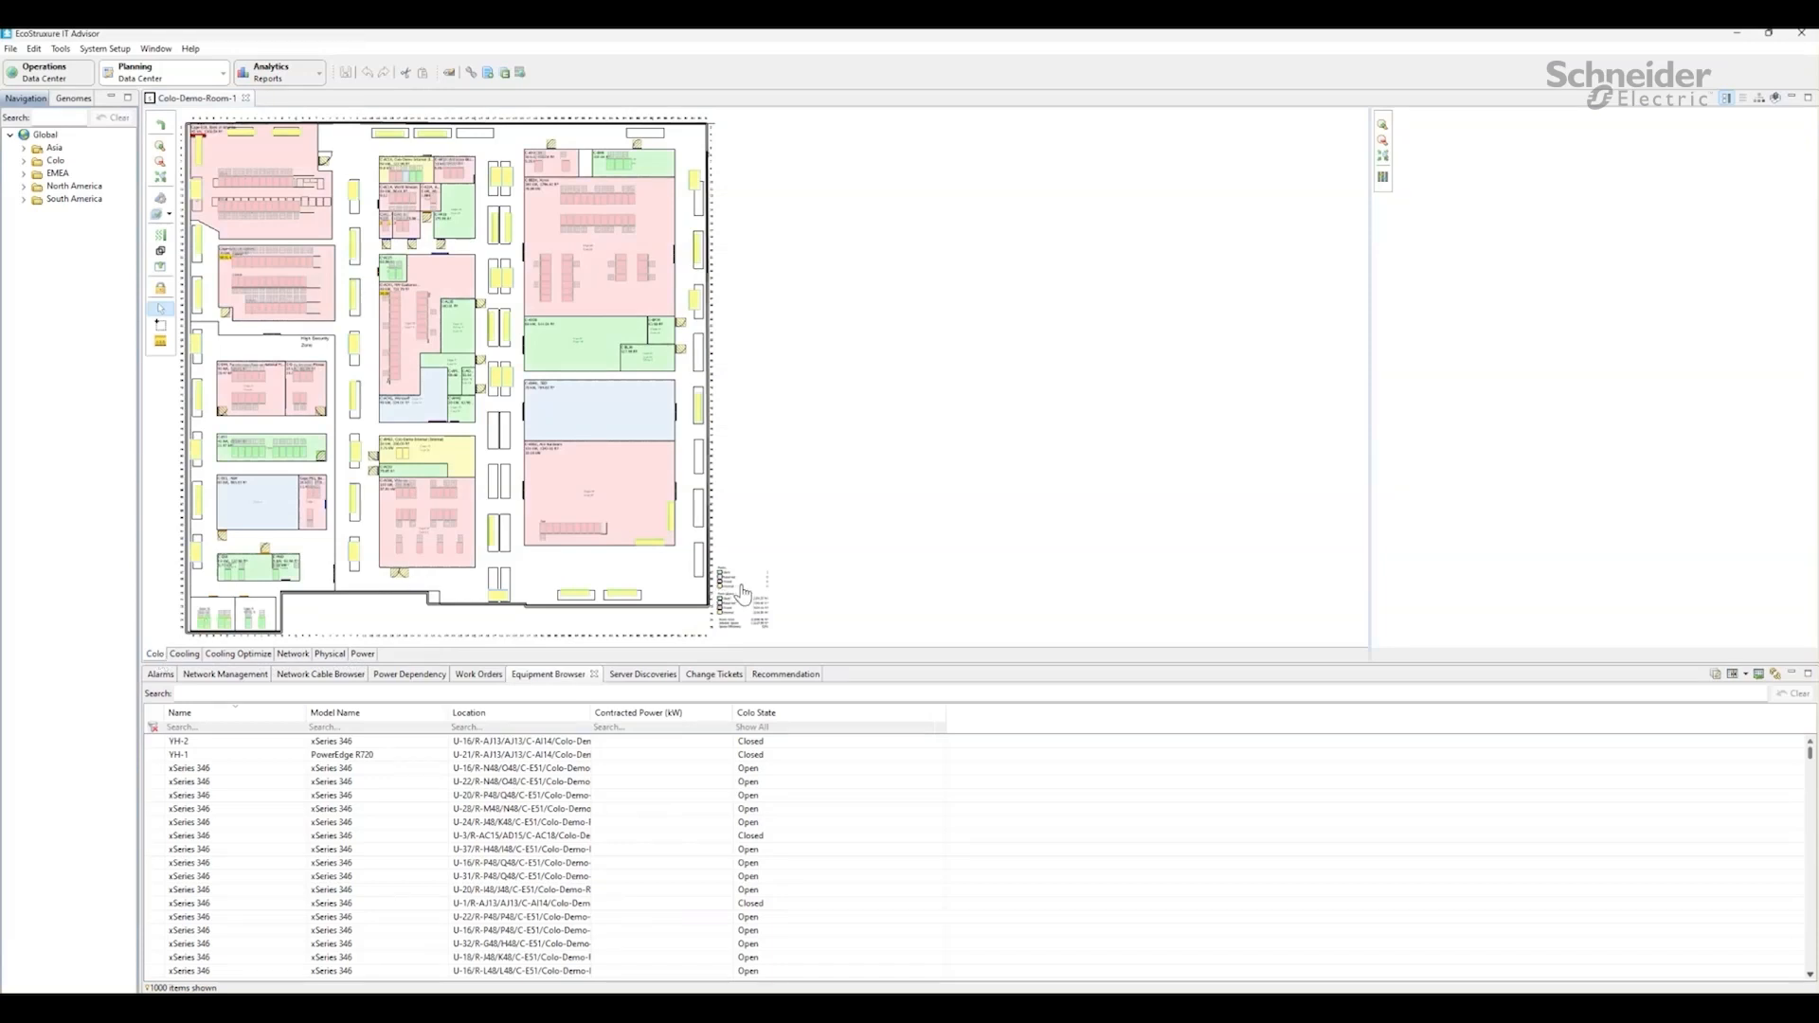
pyautogui.scroll(2, 740, 595)
pyautogui.scroll(4, 740, 595)
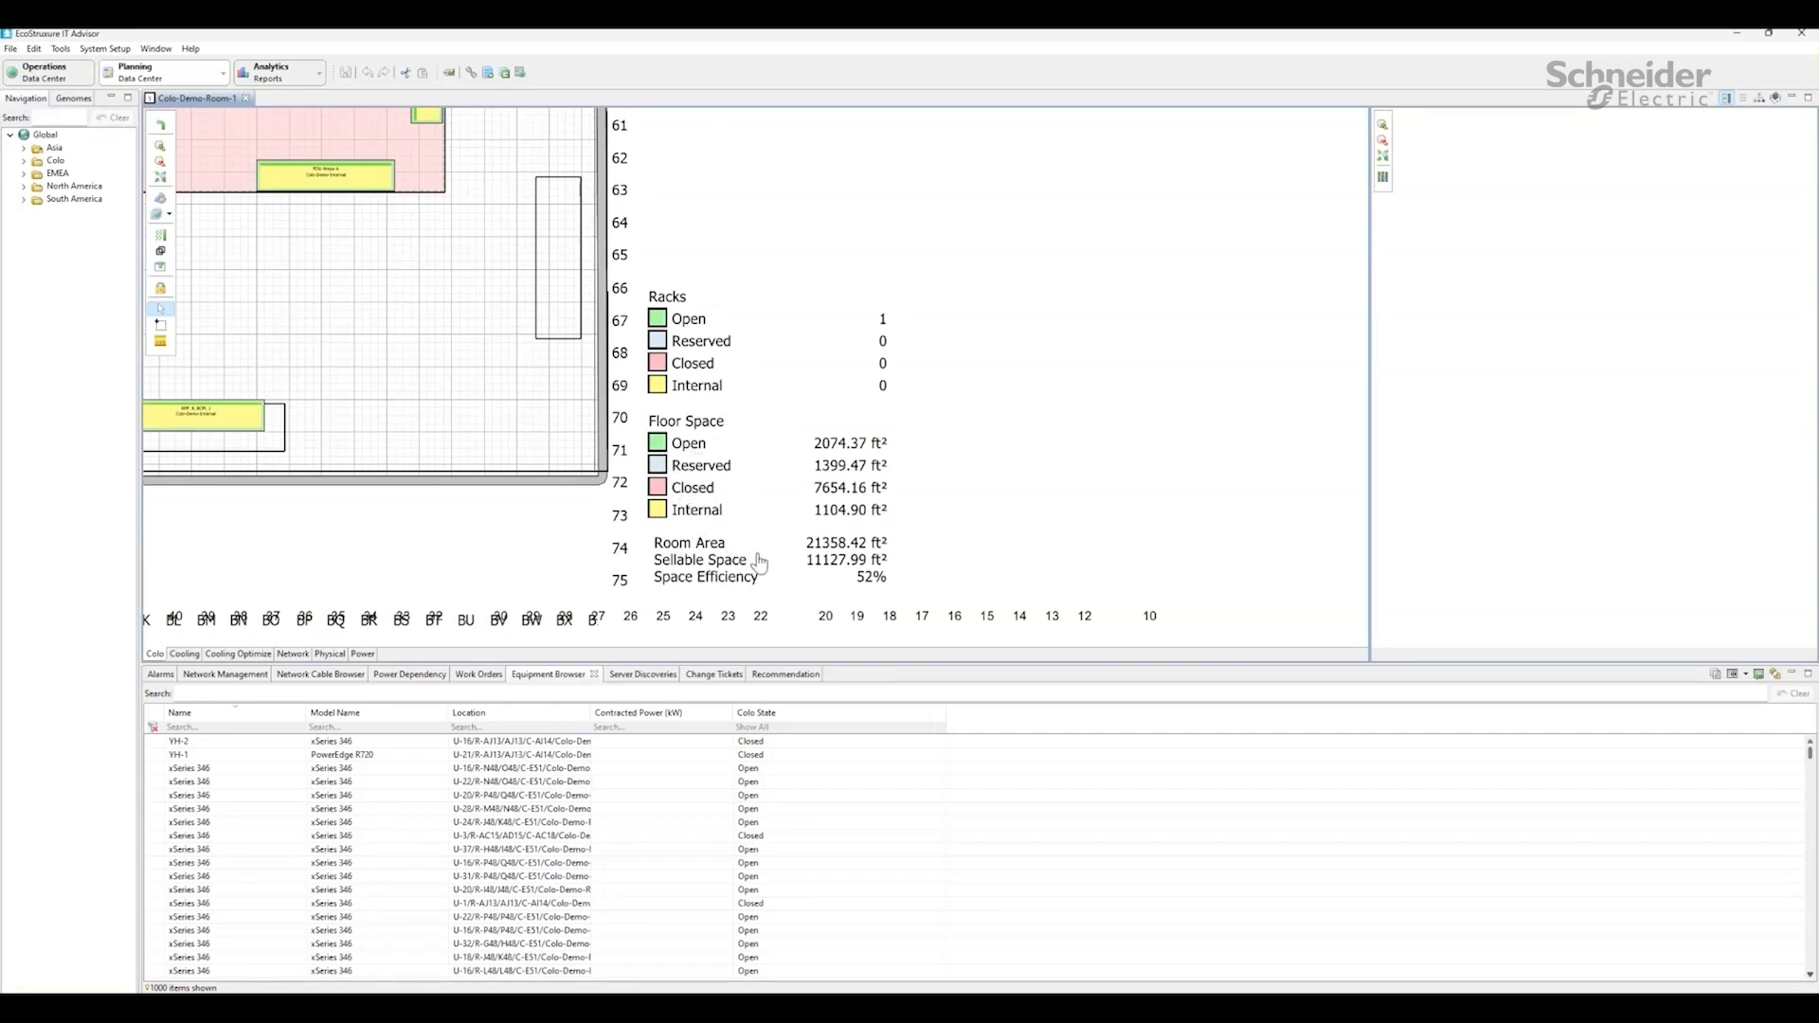
pyautogui.moveTo(509, 381); pyautogui.dragTo(738, 504)
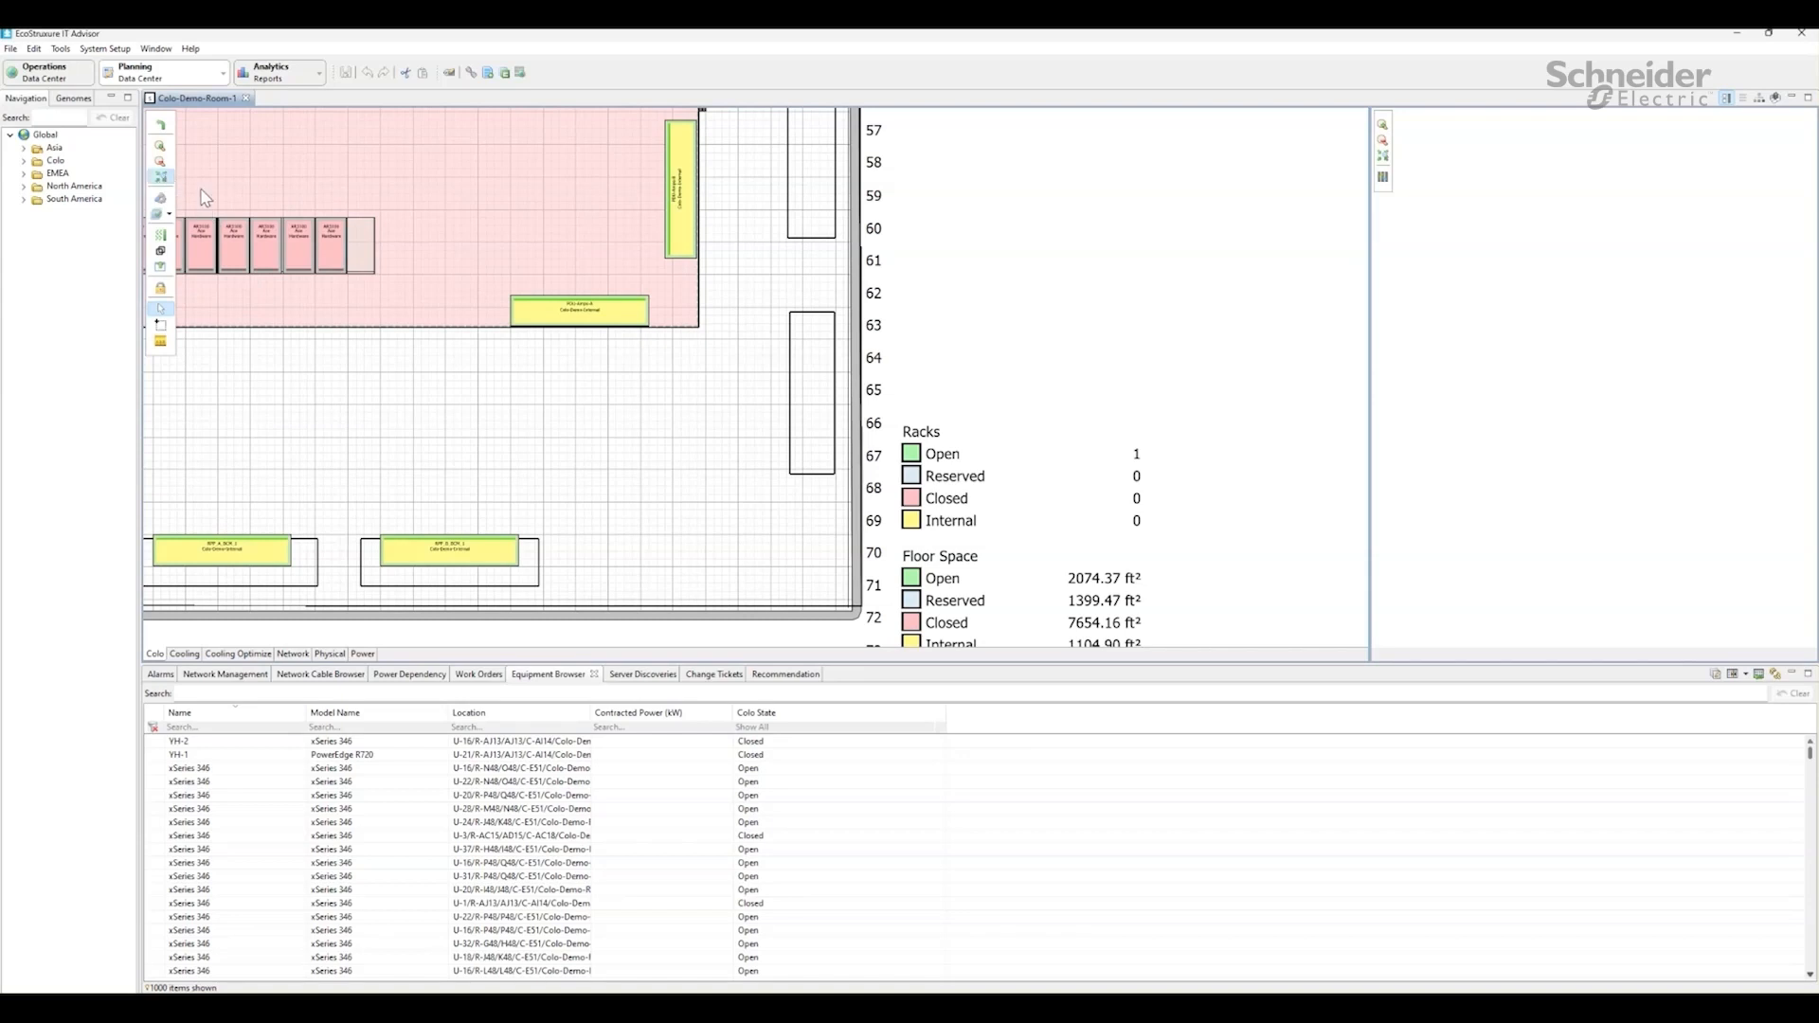
pyautogui.click(160, 177)
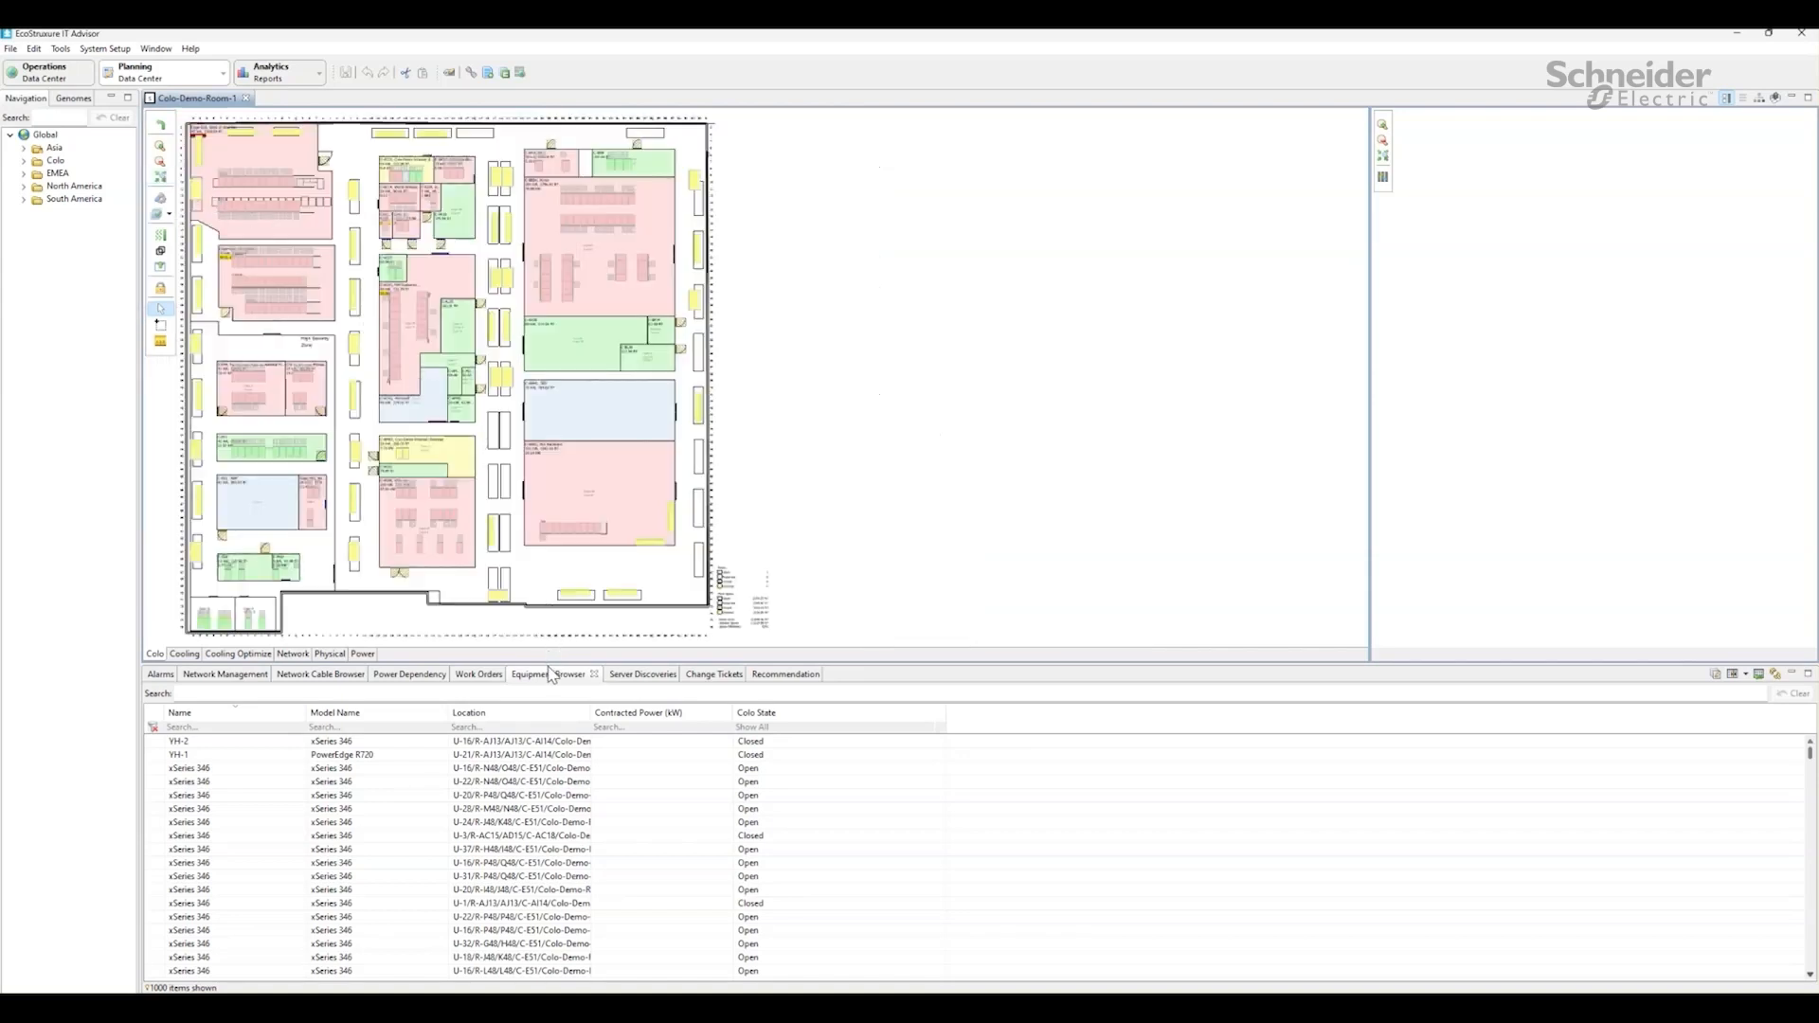
pyautogui.click(495, 675)
pyautogui.click(628, 675)
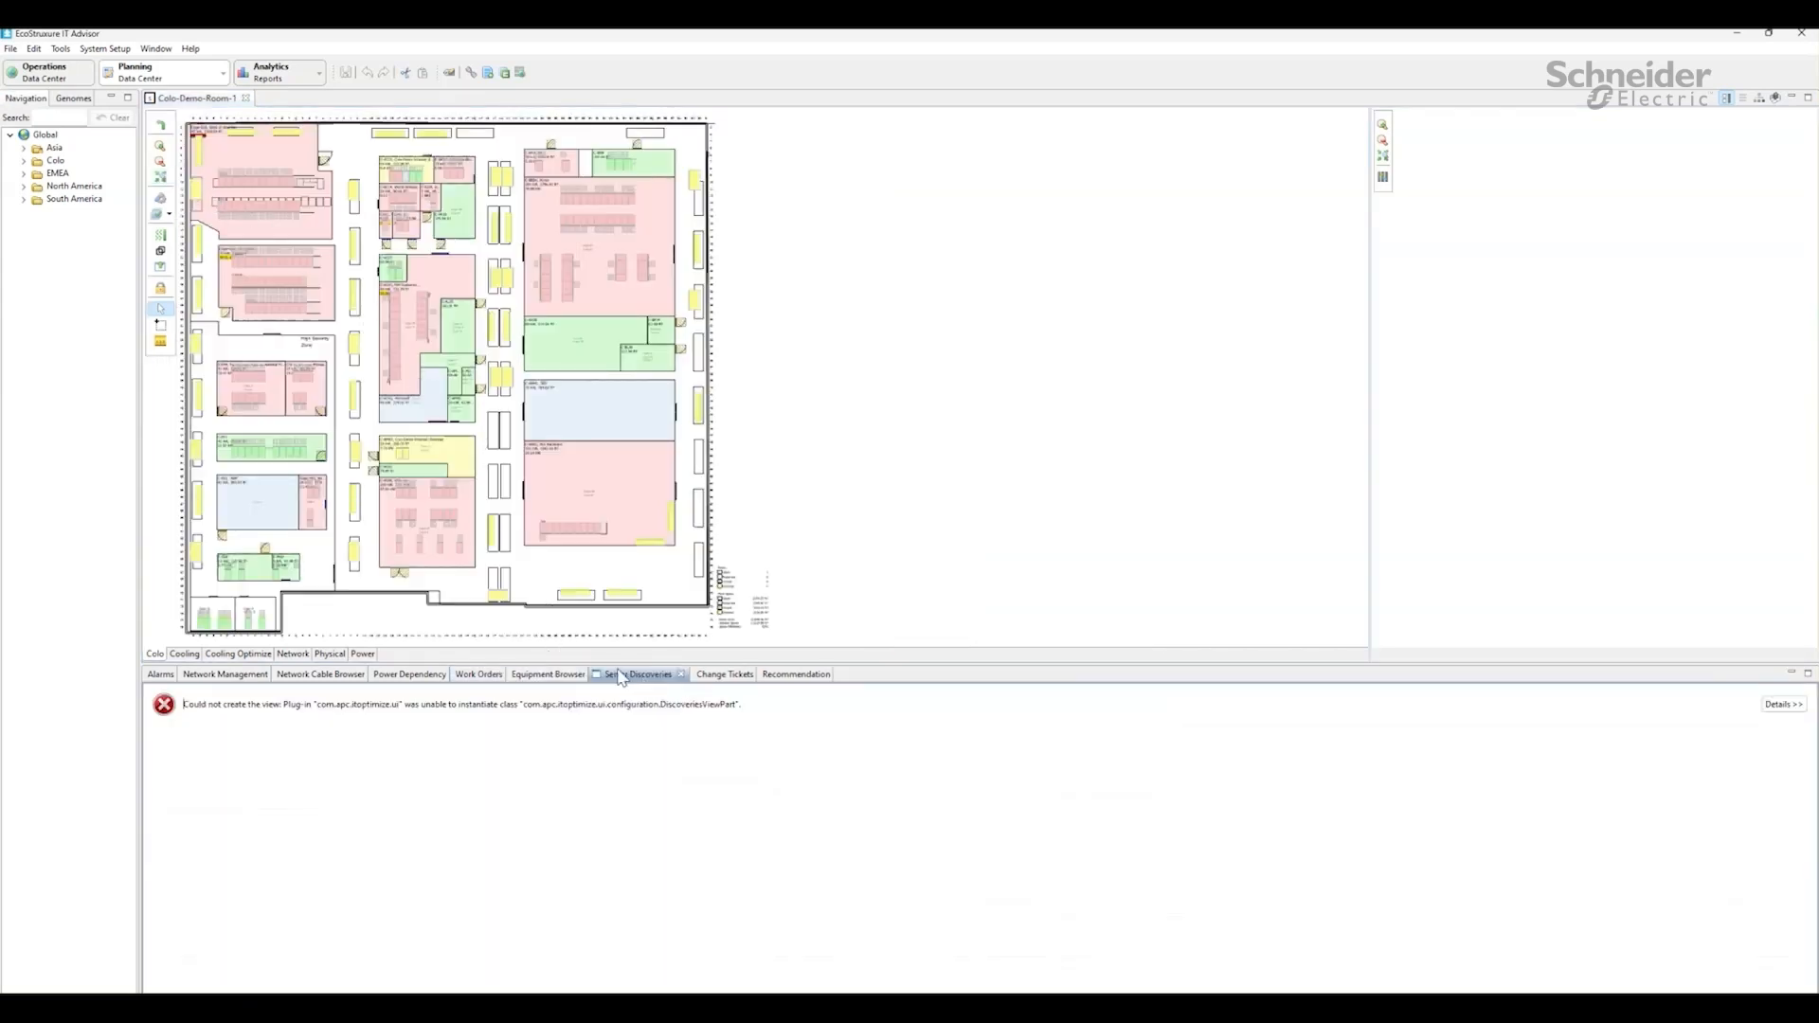
pyautogui.click(572, 676)
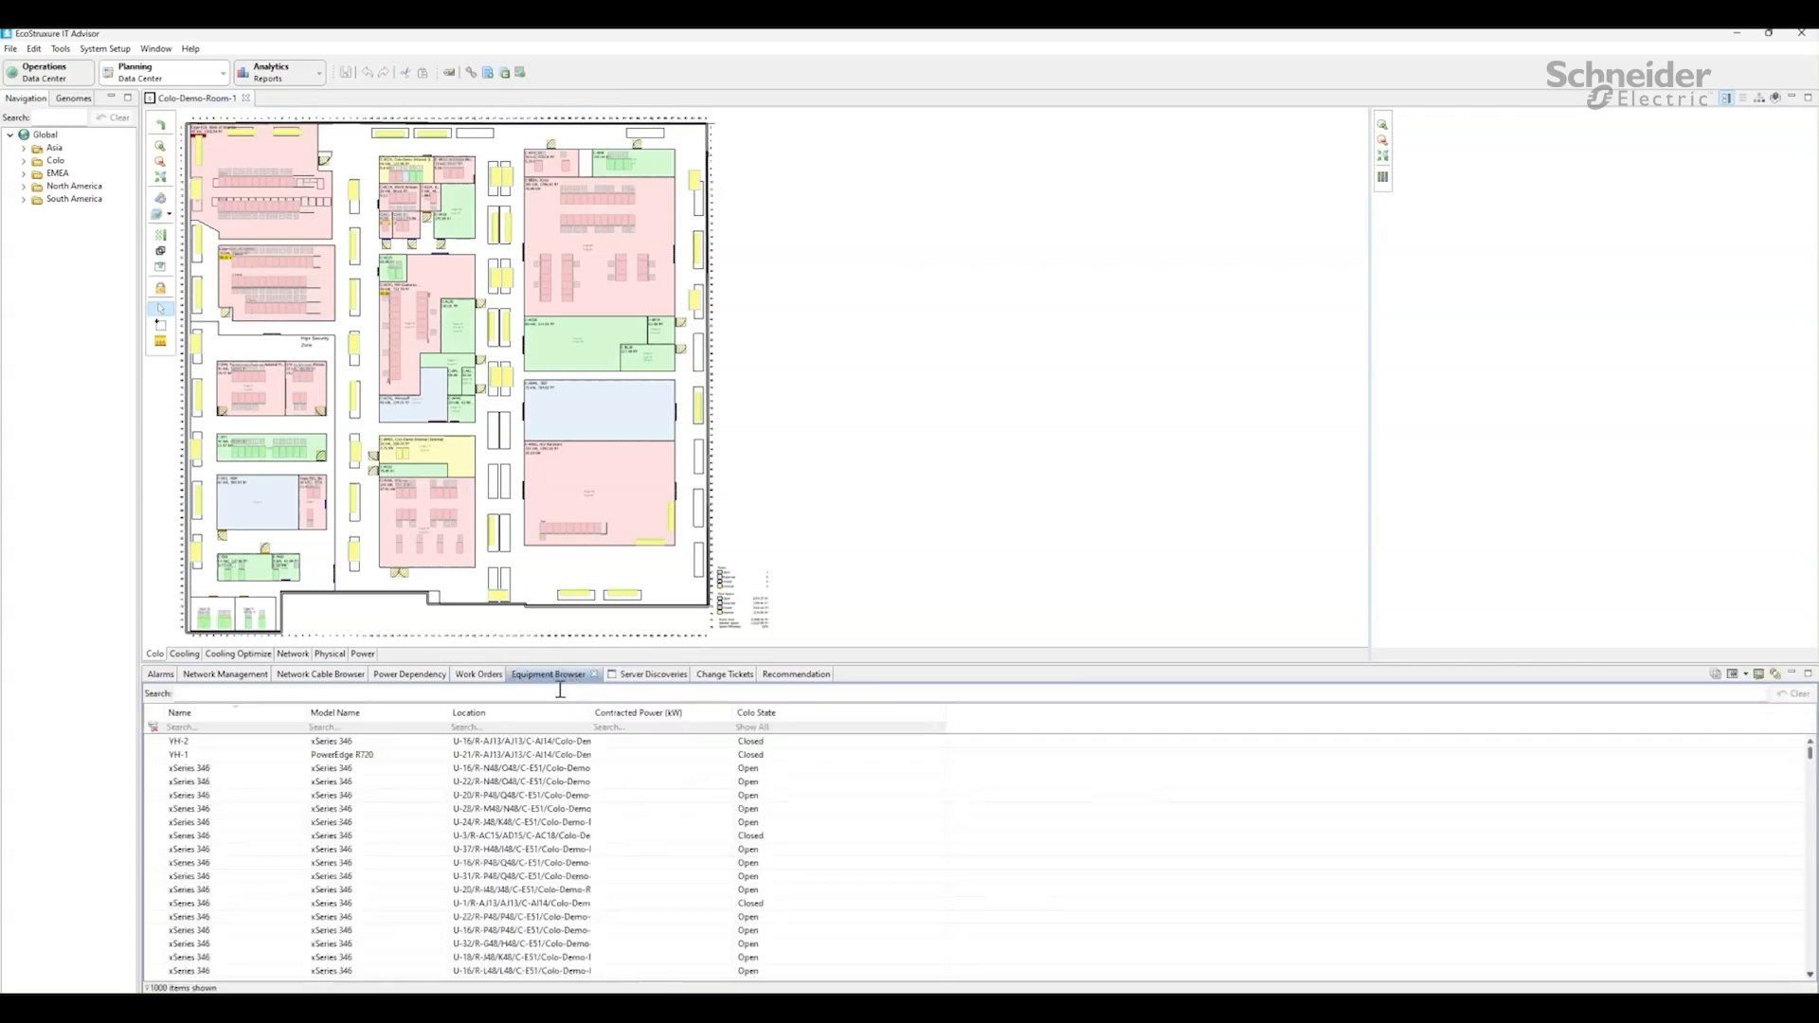
# Step: Add the Area (ft²) column to the Equipment Browser's Default column configuration
pyautogui.click(1737, 676)
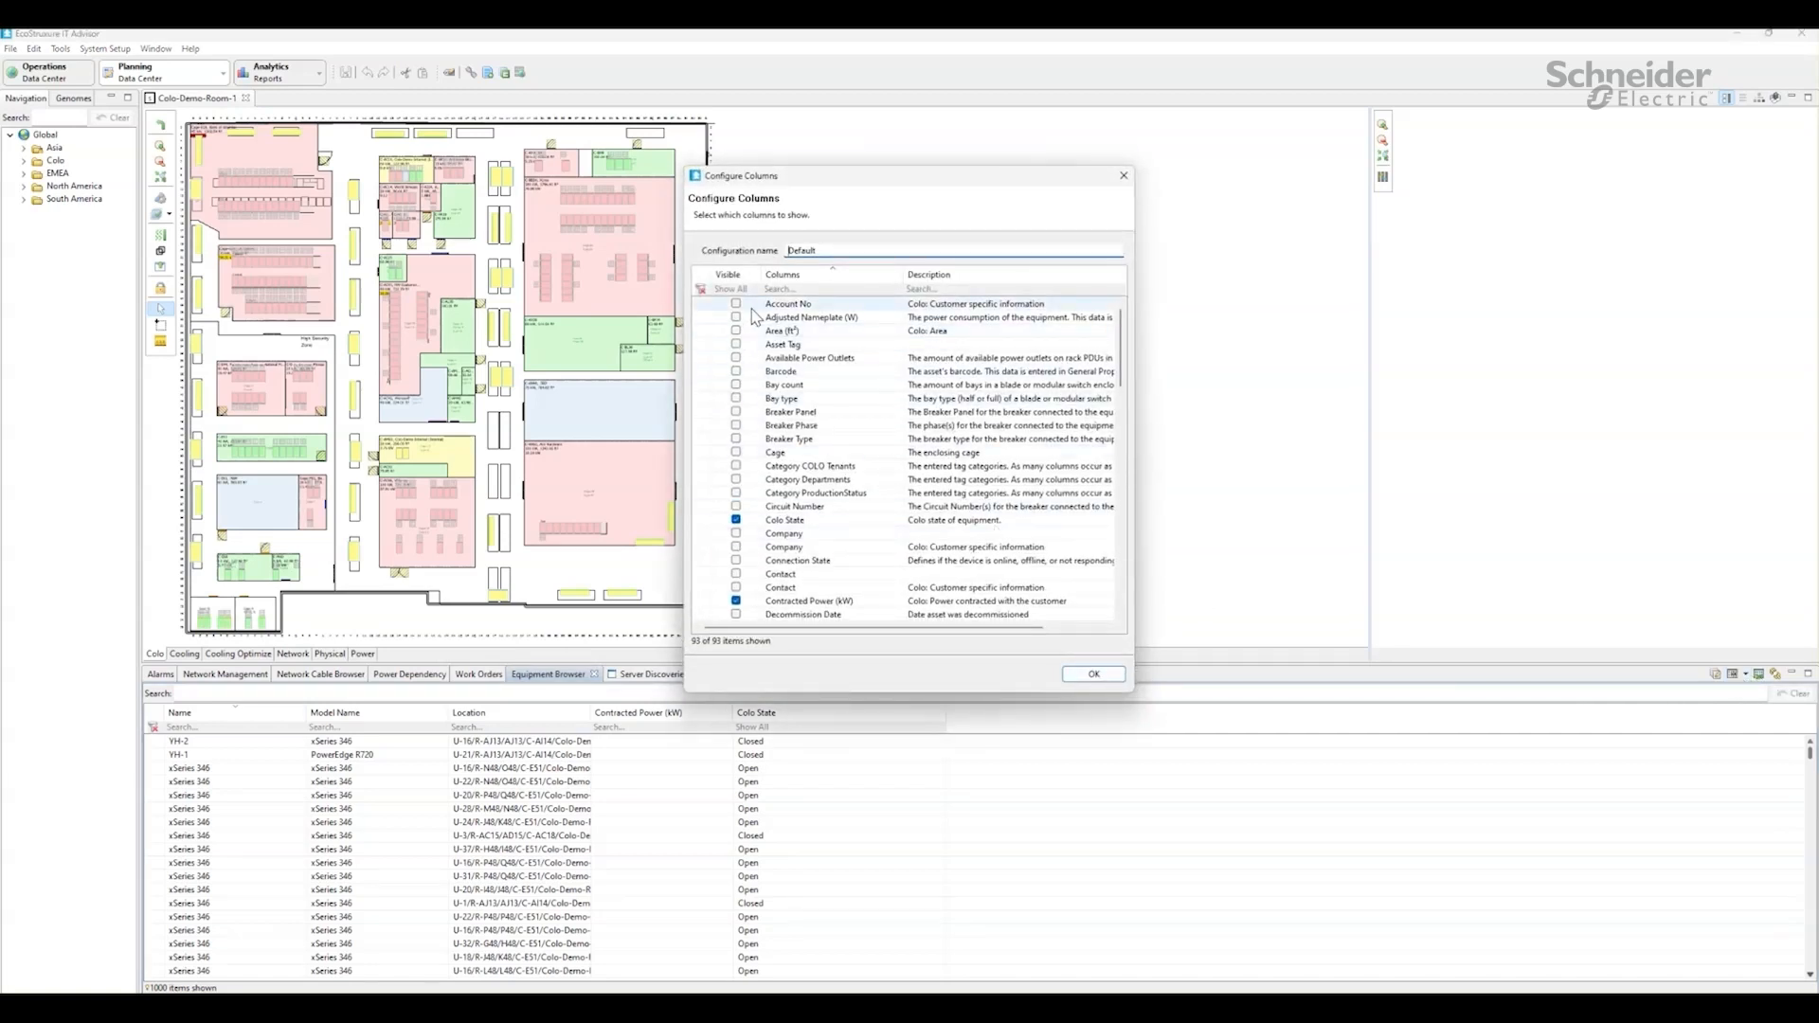
pyautogui.click(736, 331)
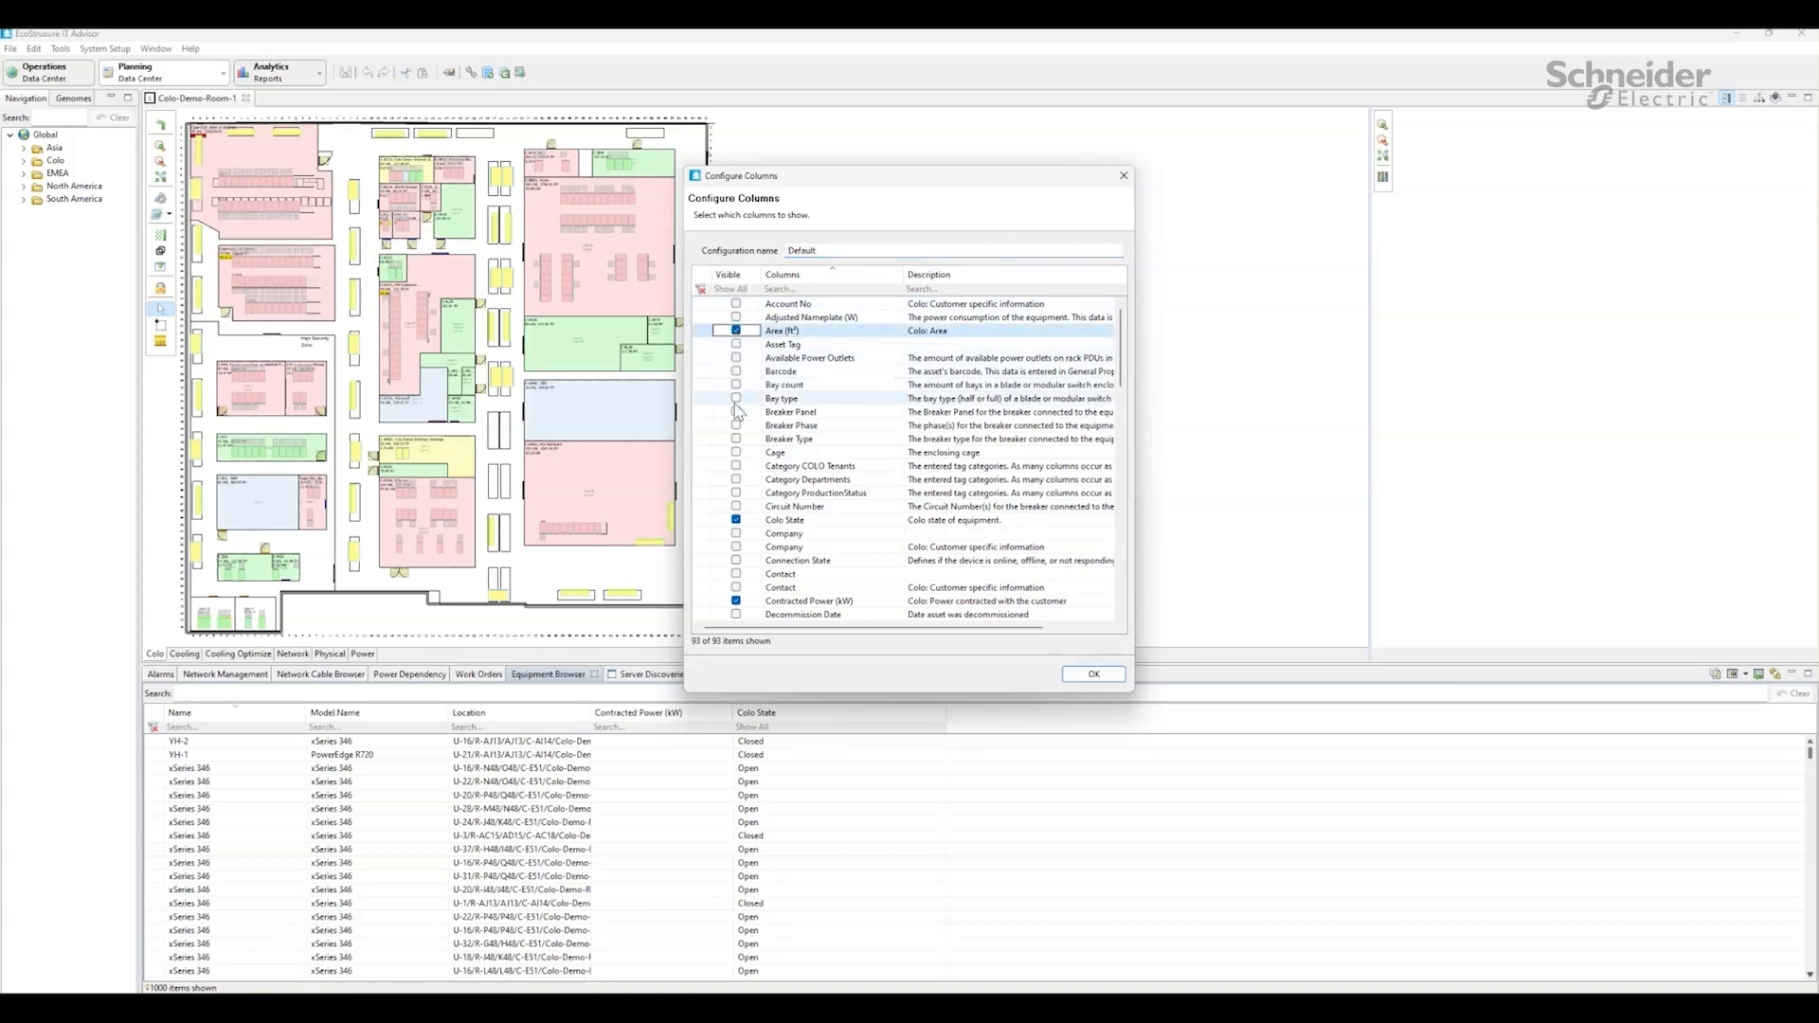
pyautogui.scroll(-15, 740, 515)
pyautogui.scroll(-9, 740, 515)
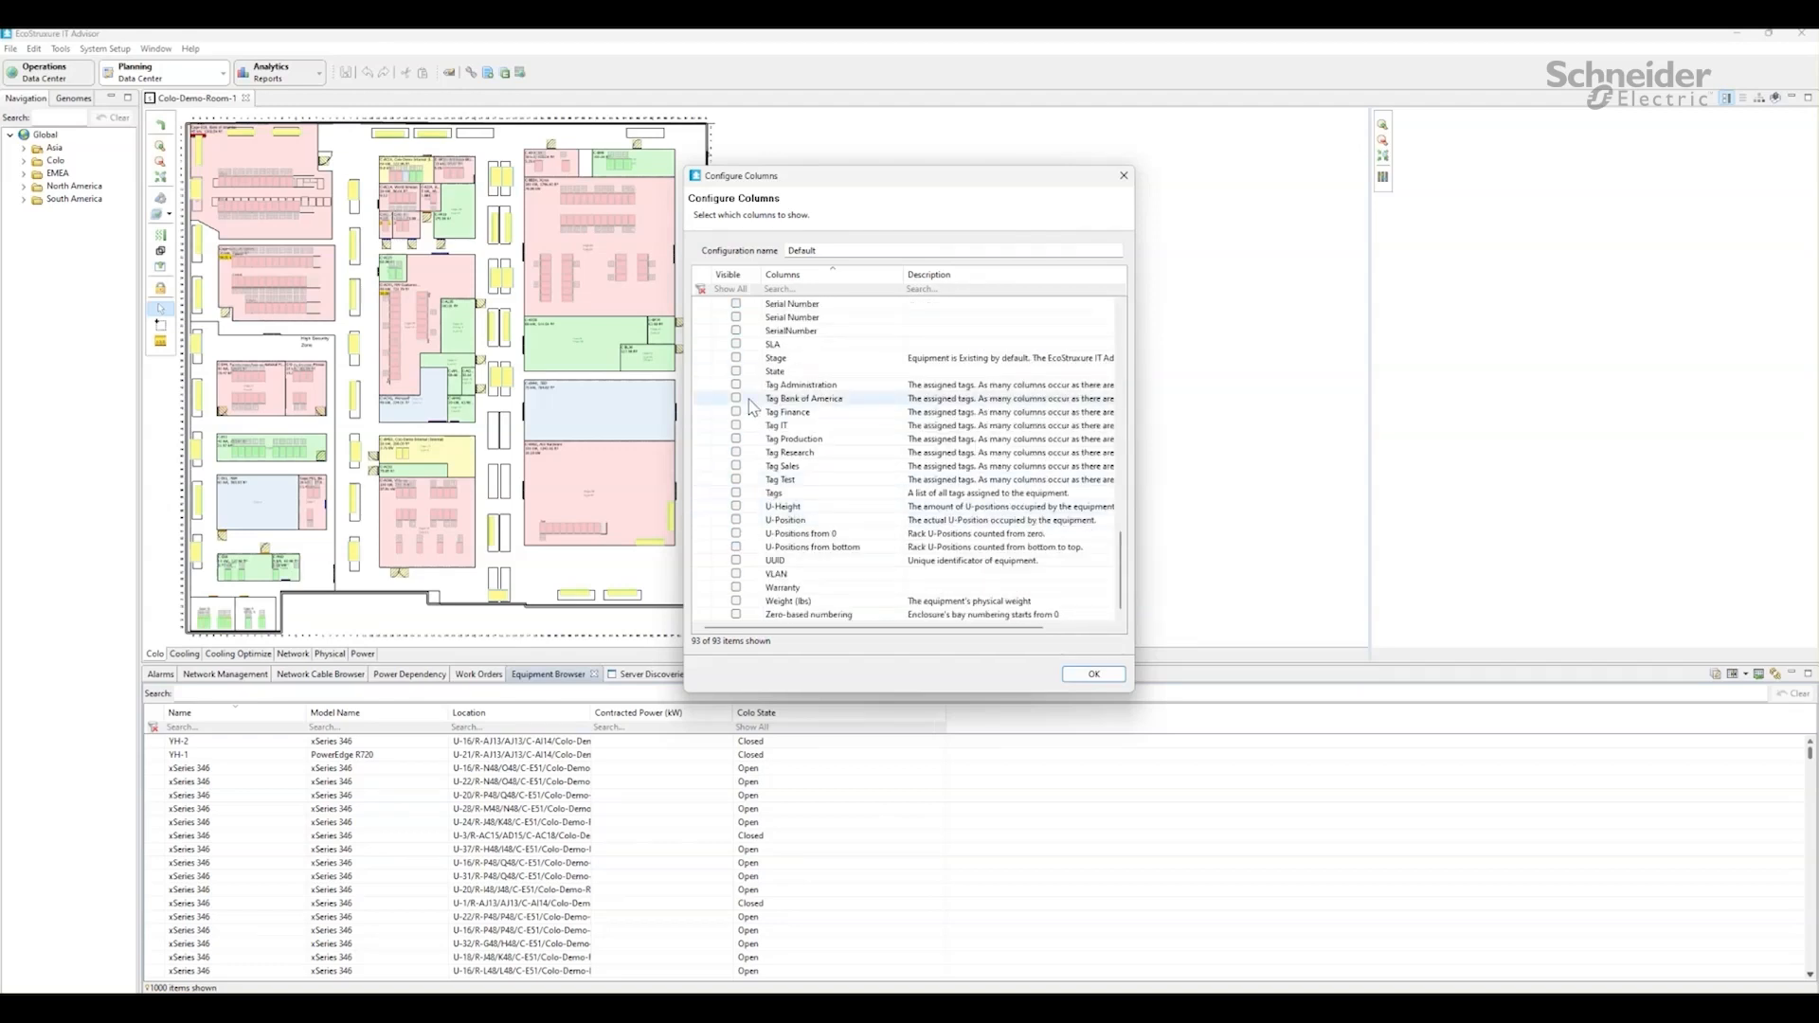
pyautogui.click(1090, 675)
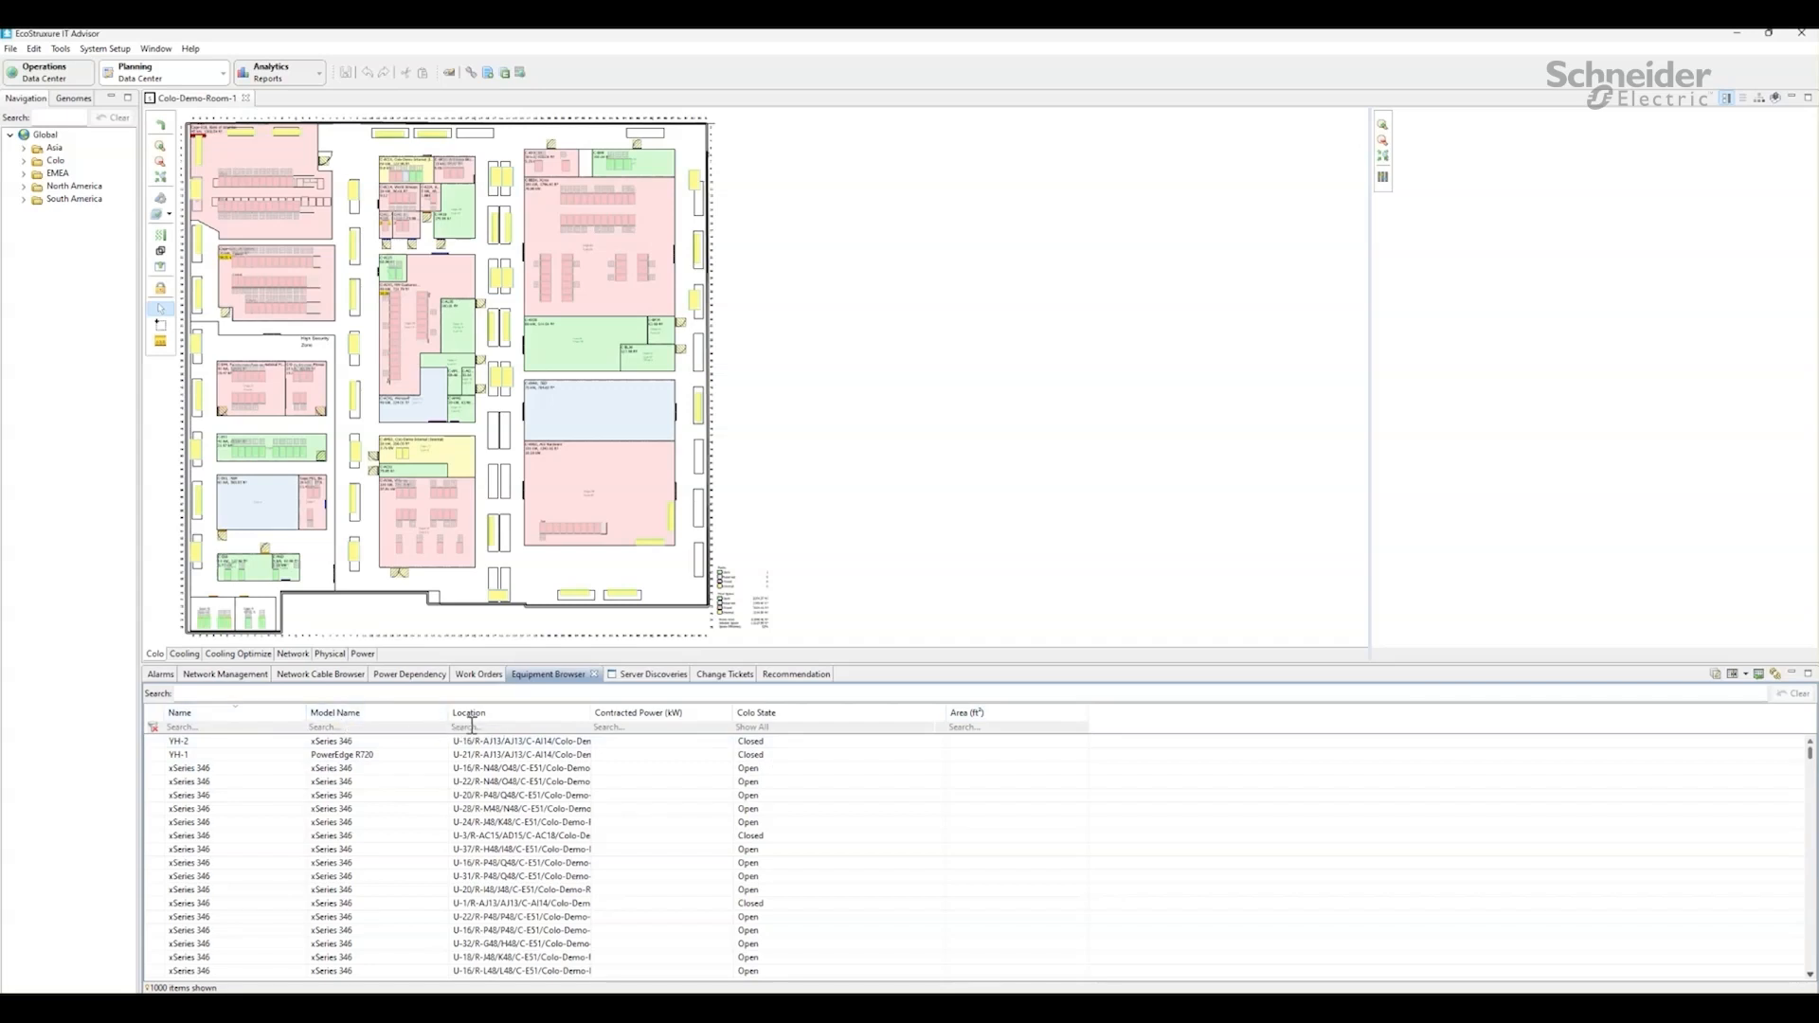
# Step: Filter the equipment list to model name "cage" with Colo State Open, and sort it by area, largest first
pyautogui.click(372, 727)
pyautogui.write('cage')
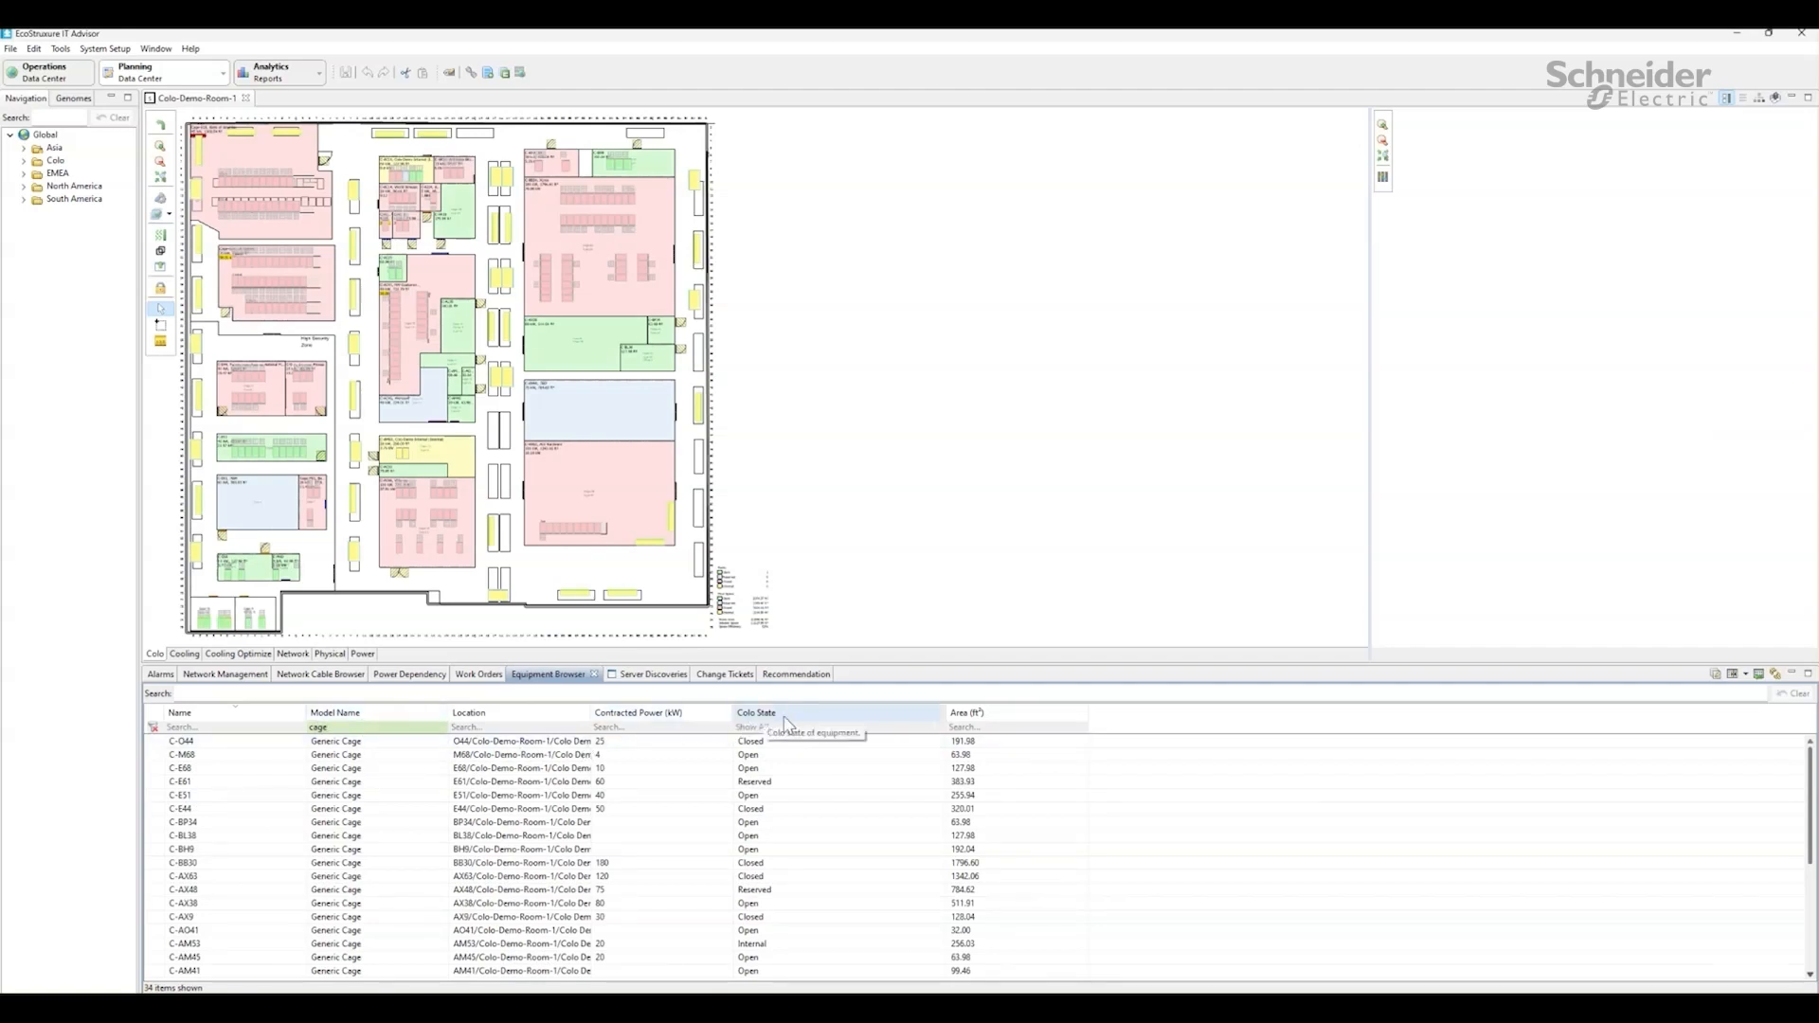
pyautogui.click(808, 727)
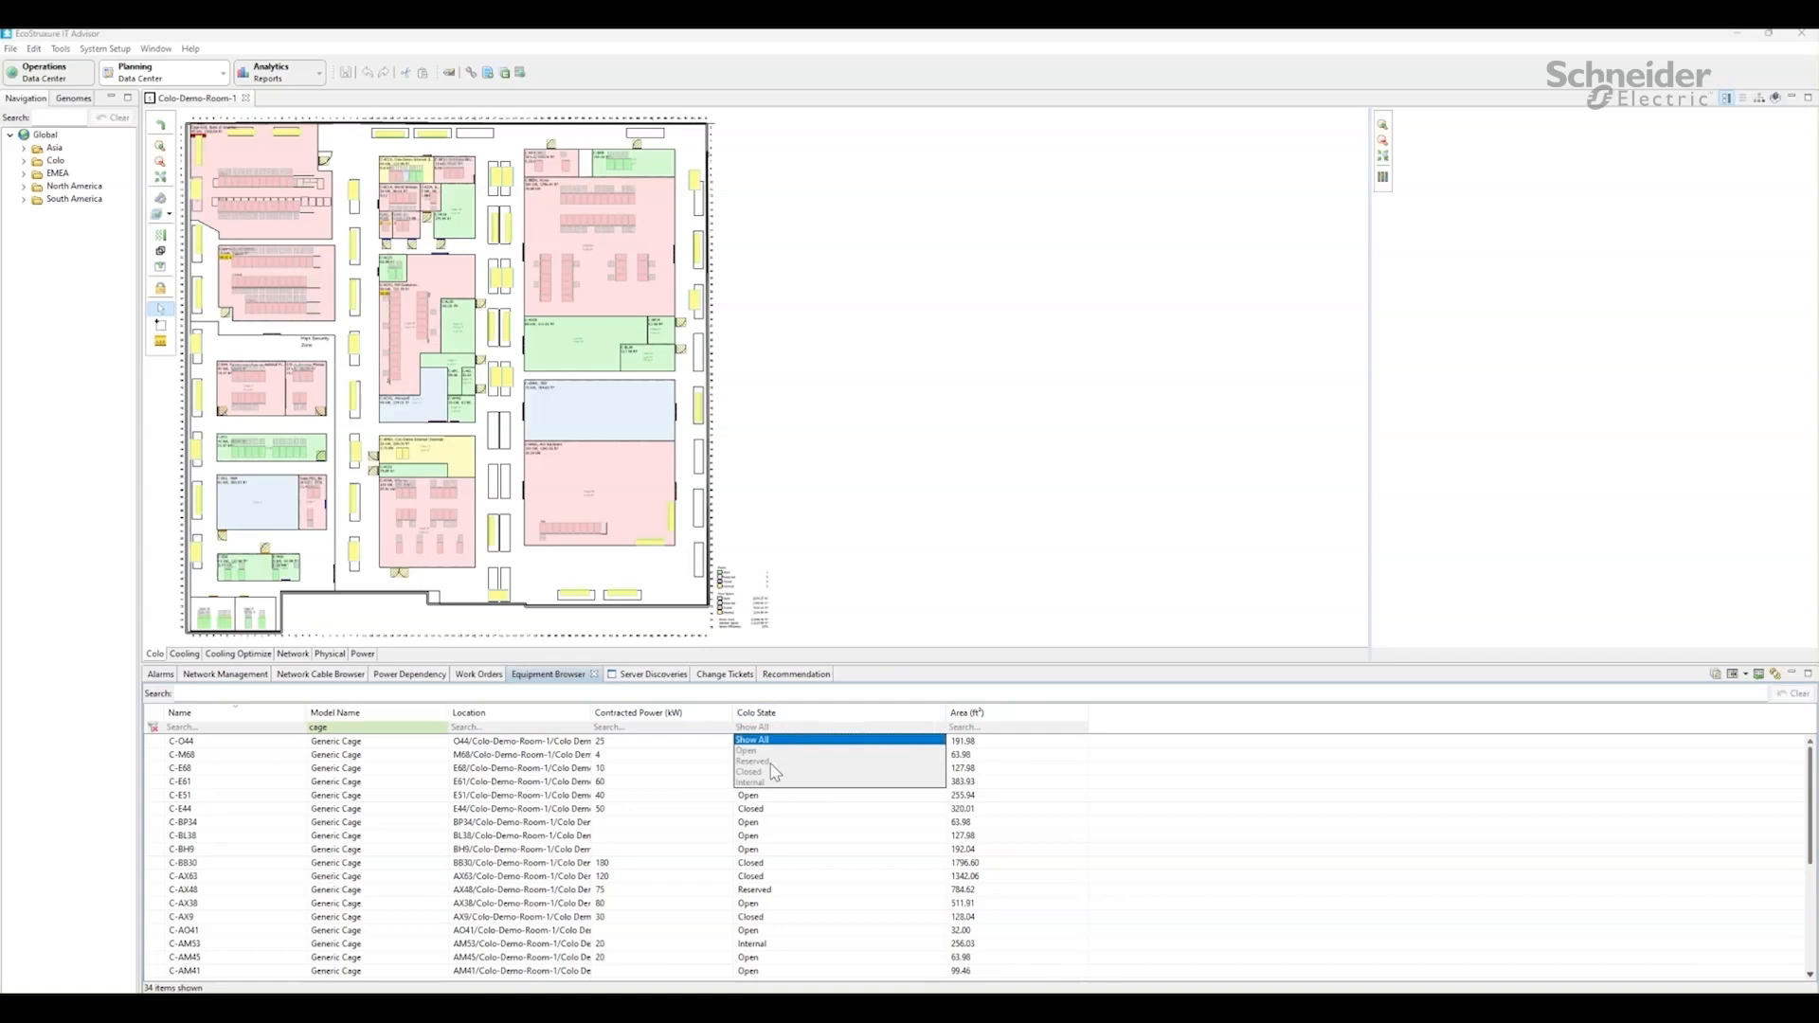
pyautogui.click(748, 751)
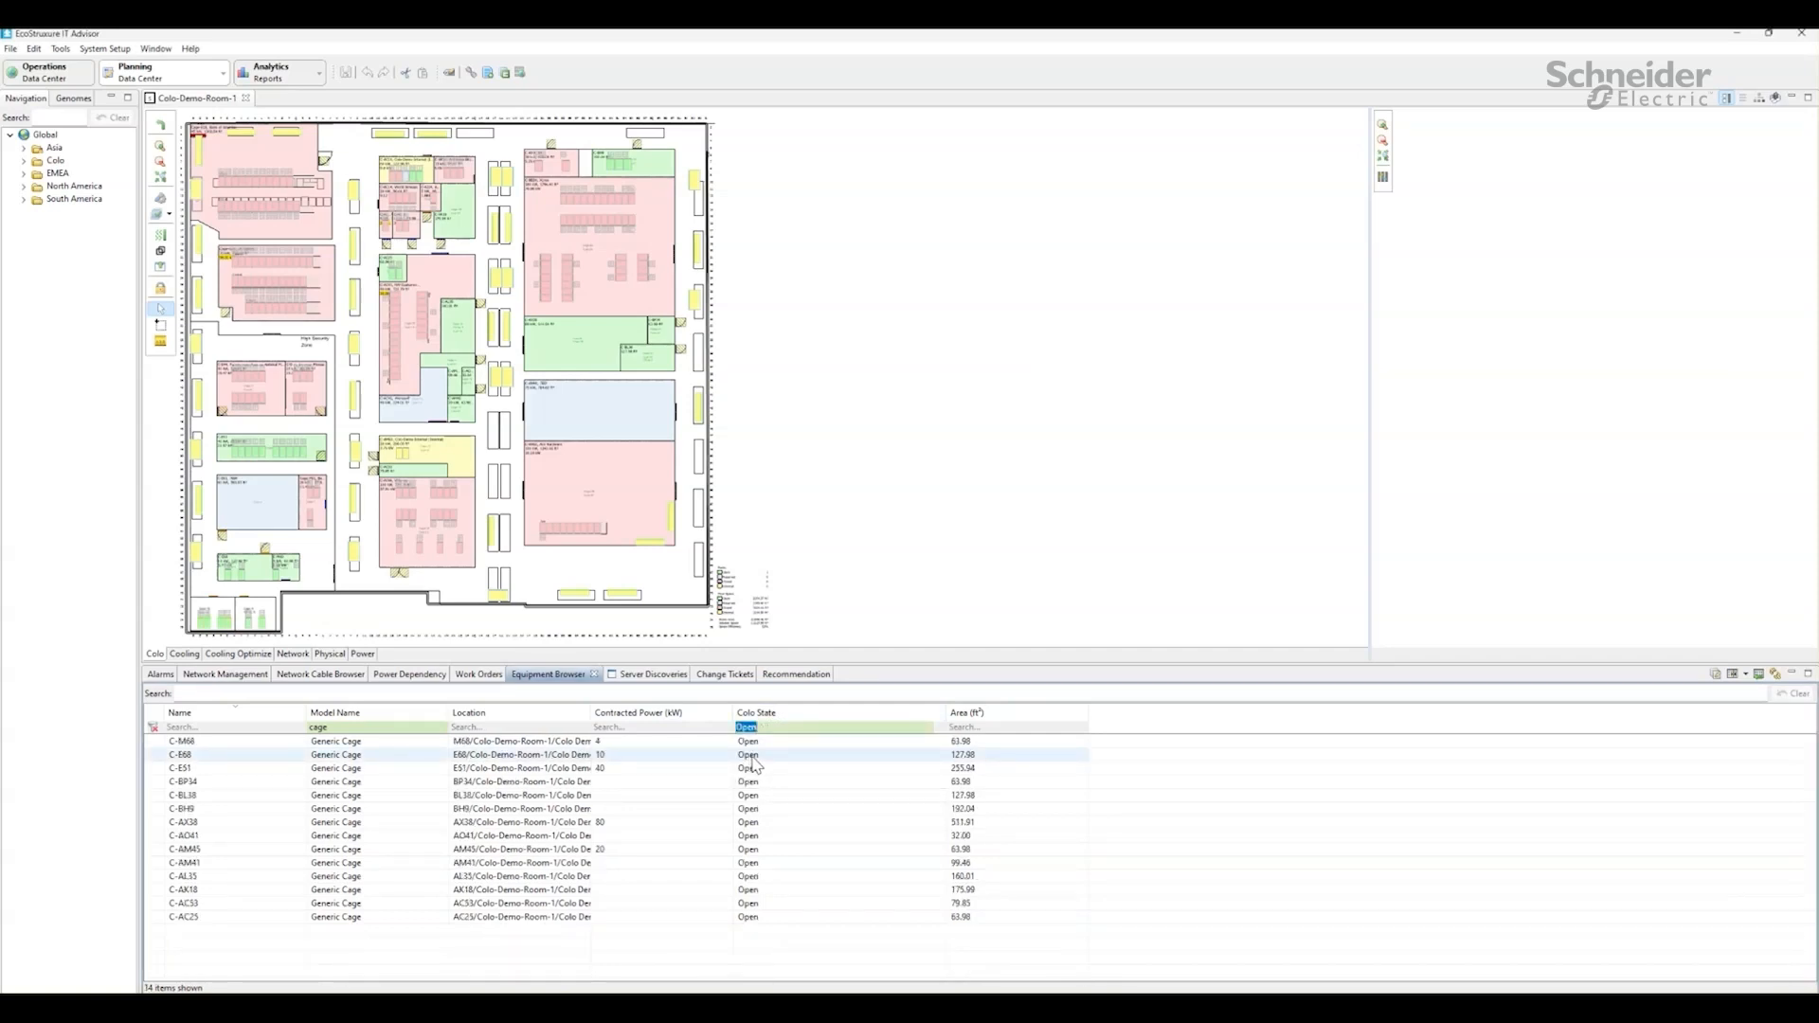
pyautogui.click(971, 712)
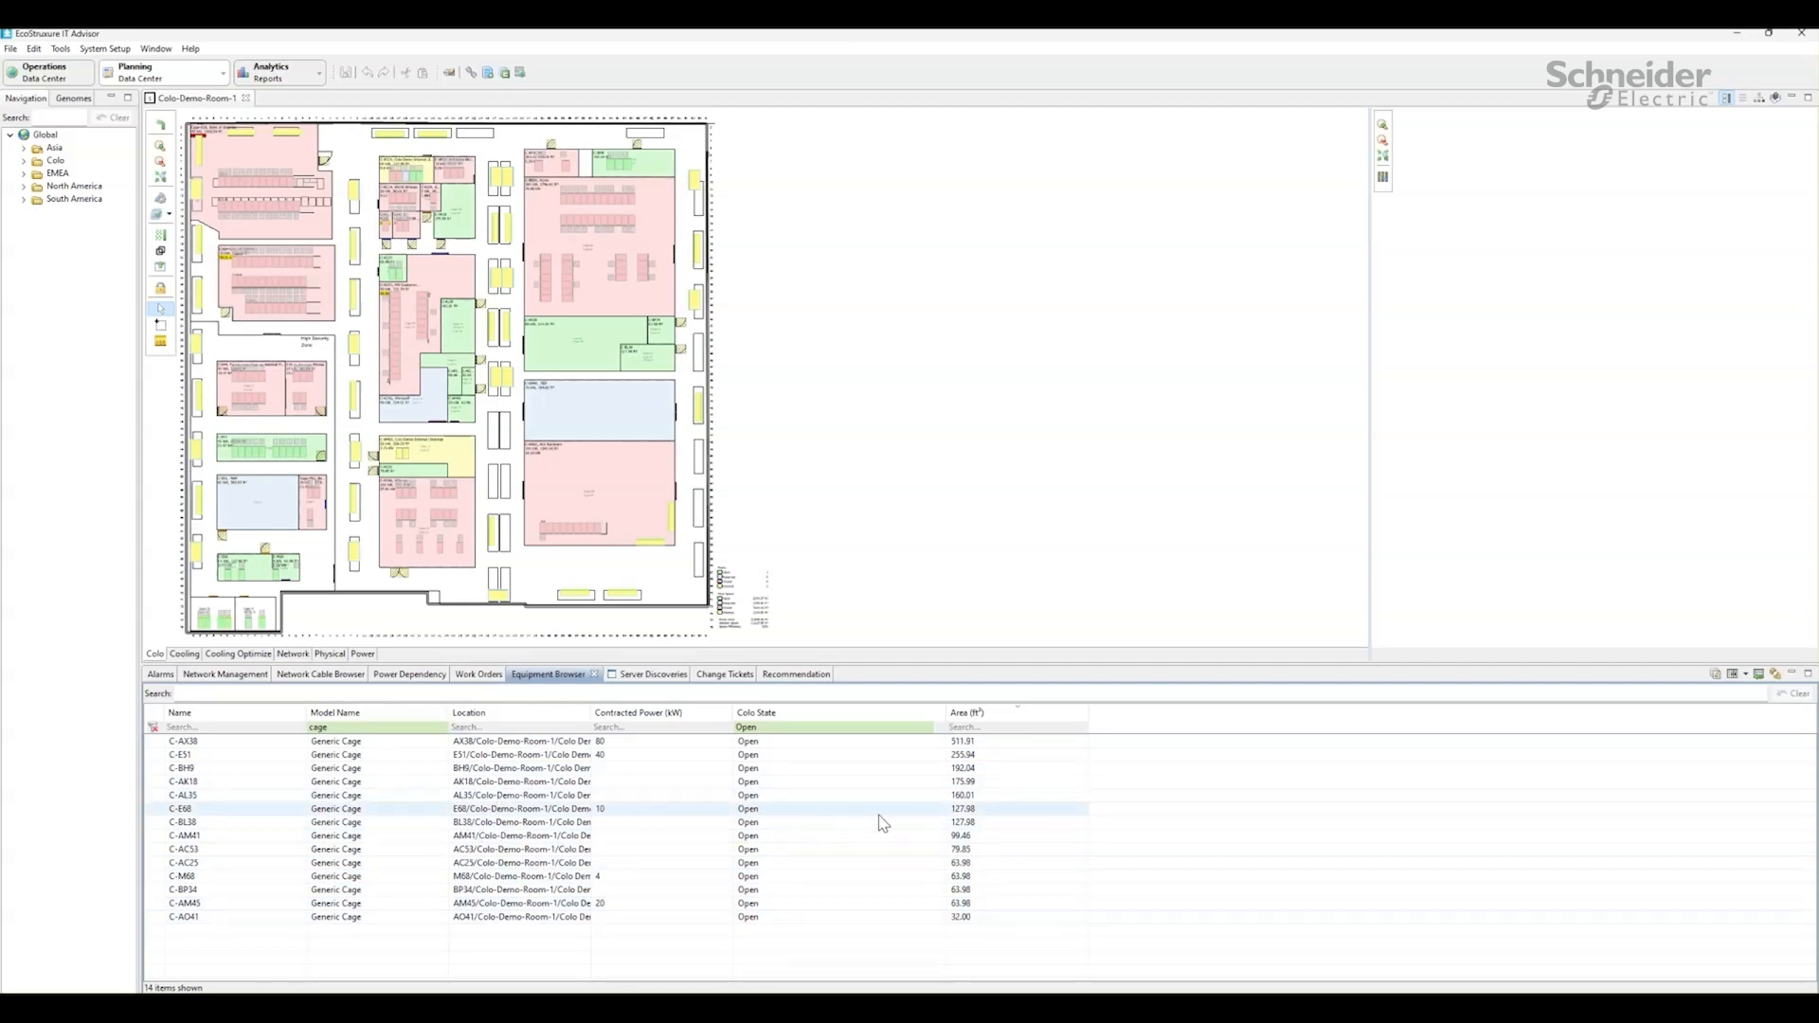
# Step: Locate cage C-AM41 in the floor layout and view its details
pyautogui.click(546, 839)
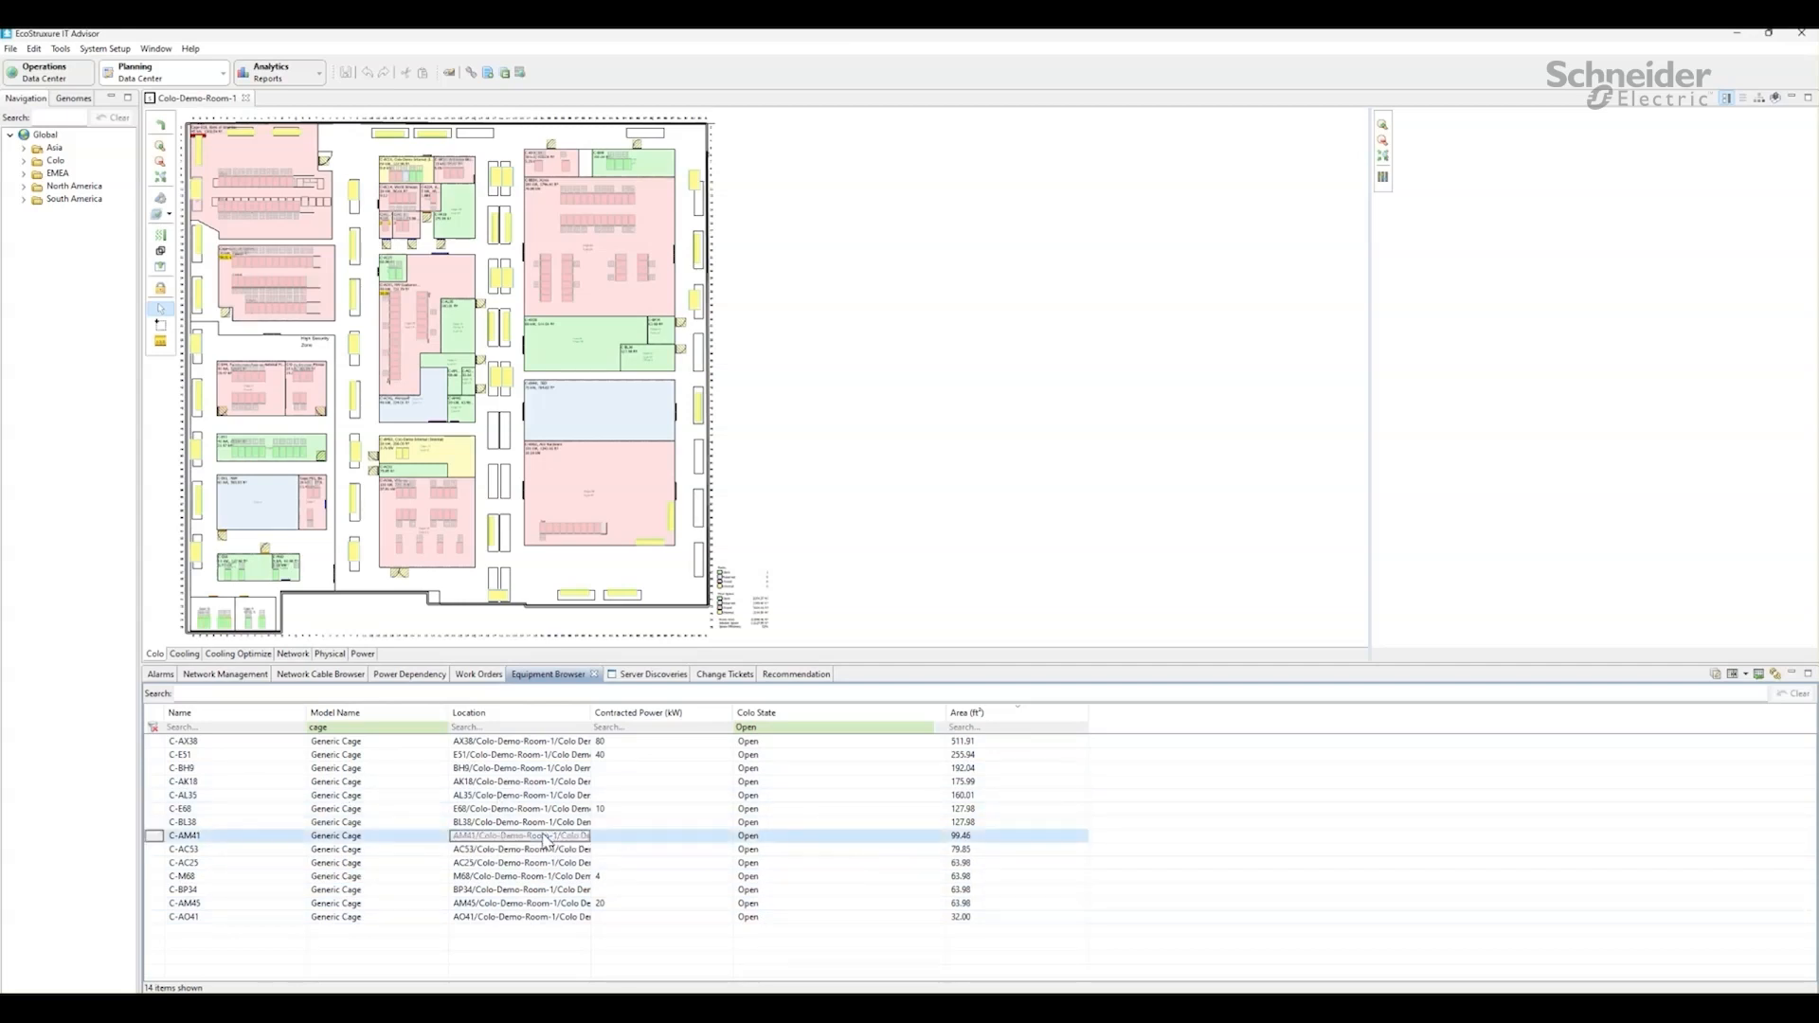
pyautogui.rightClick(546, 838)
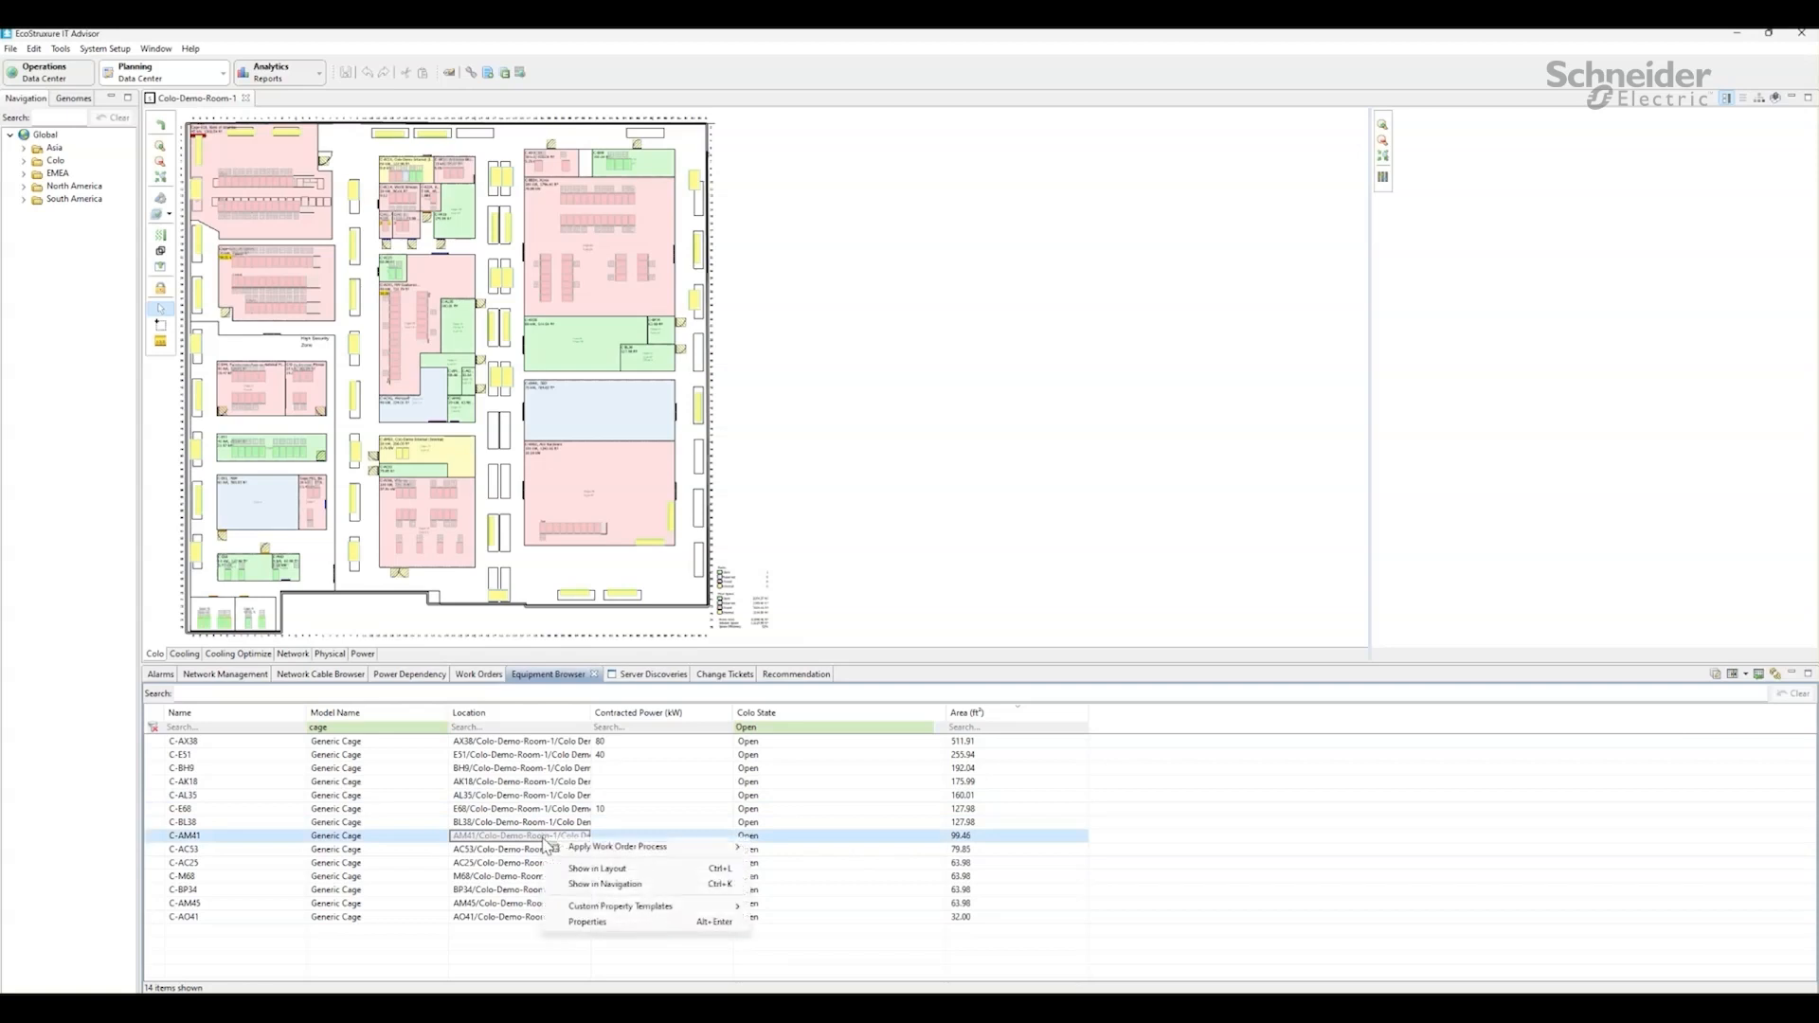
pyautogui.click(585, 874)
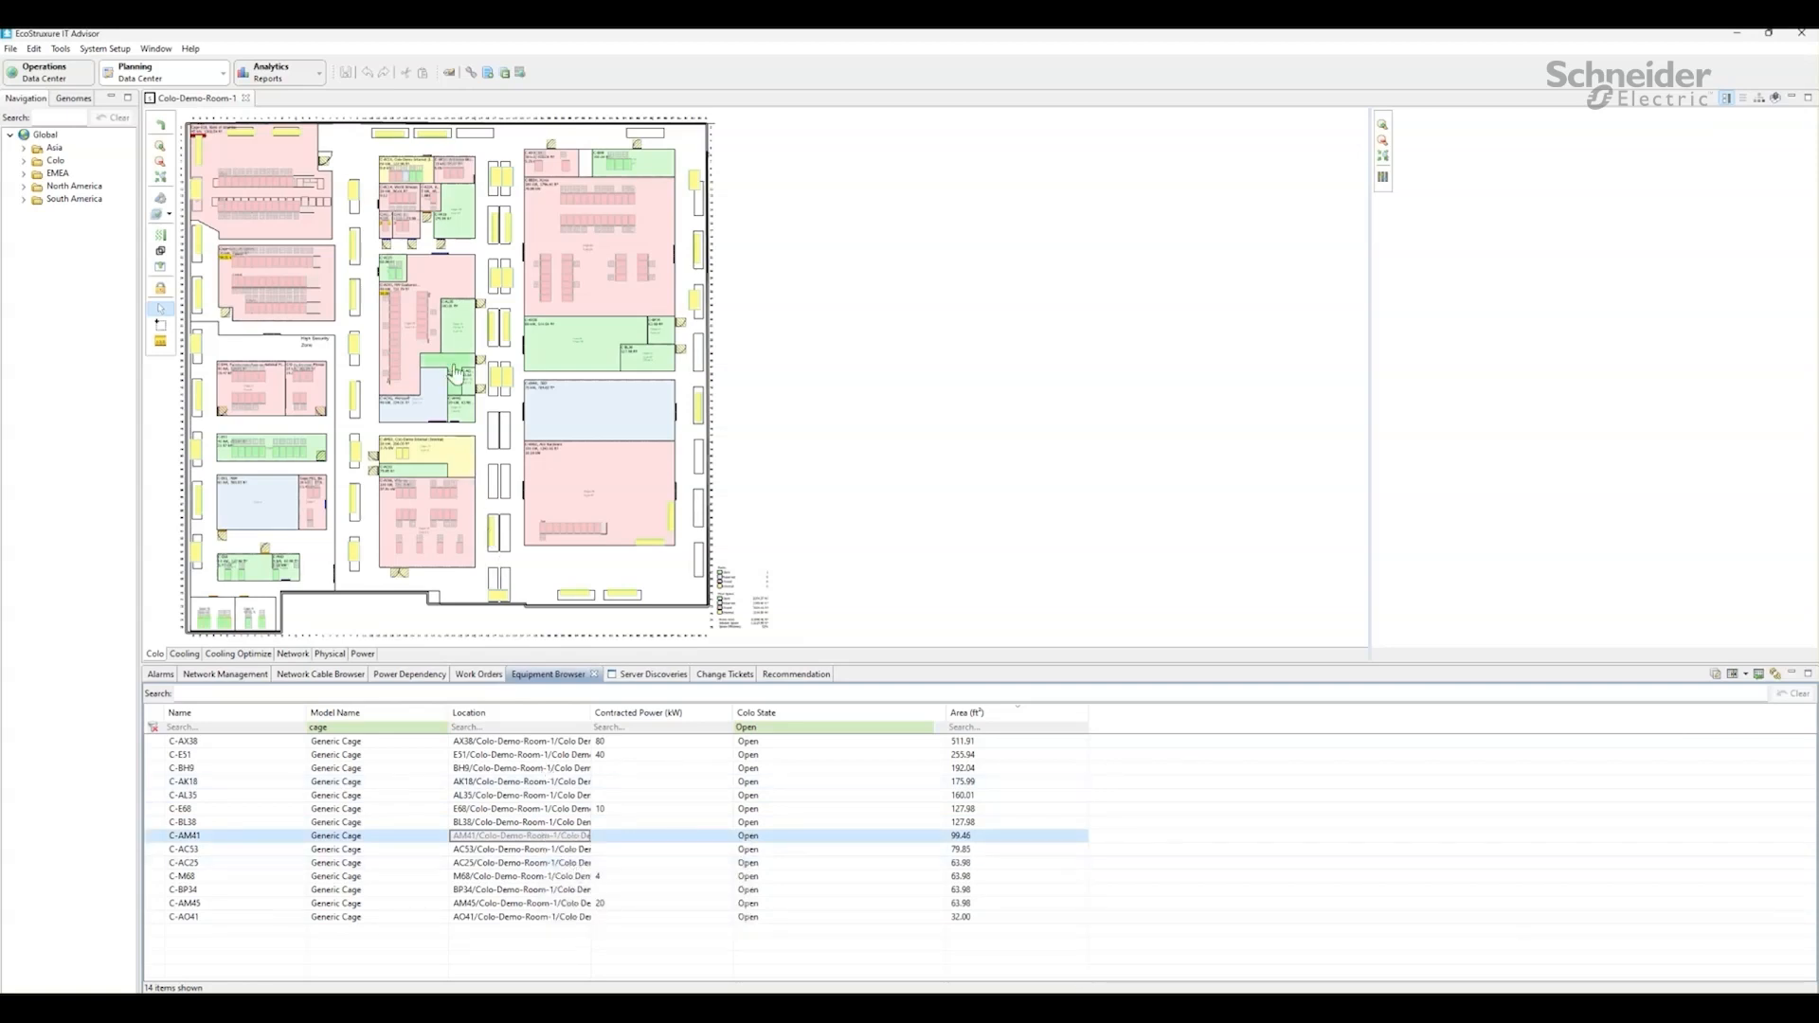
pyautogui.moveTo(456, 370)
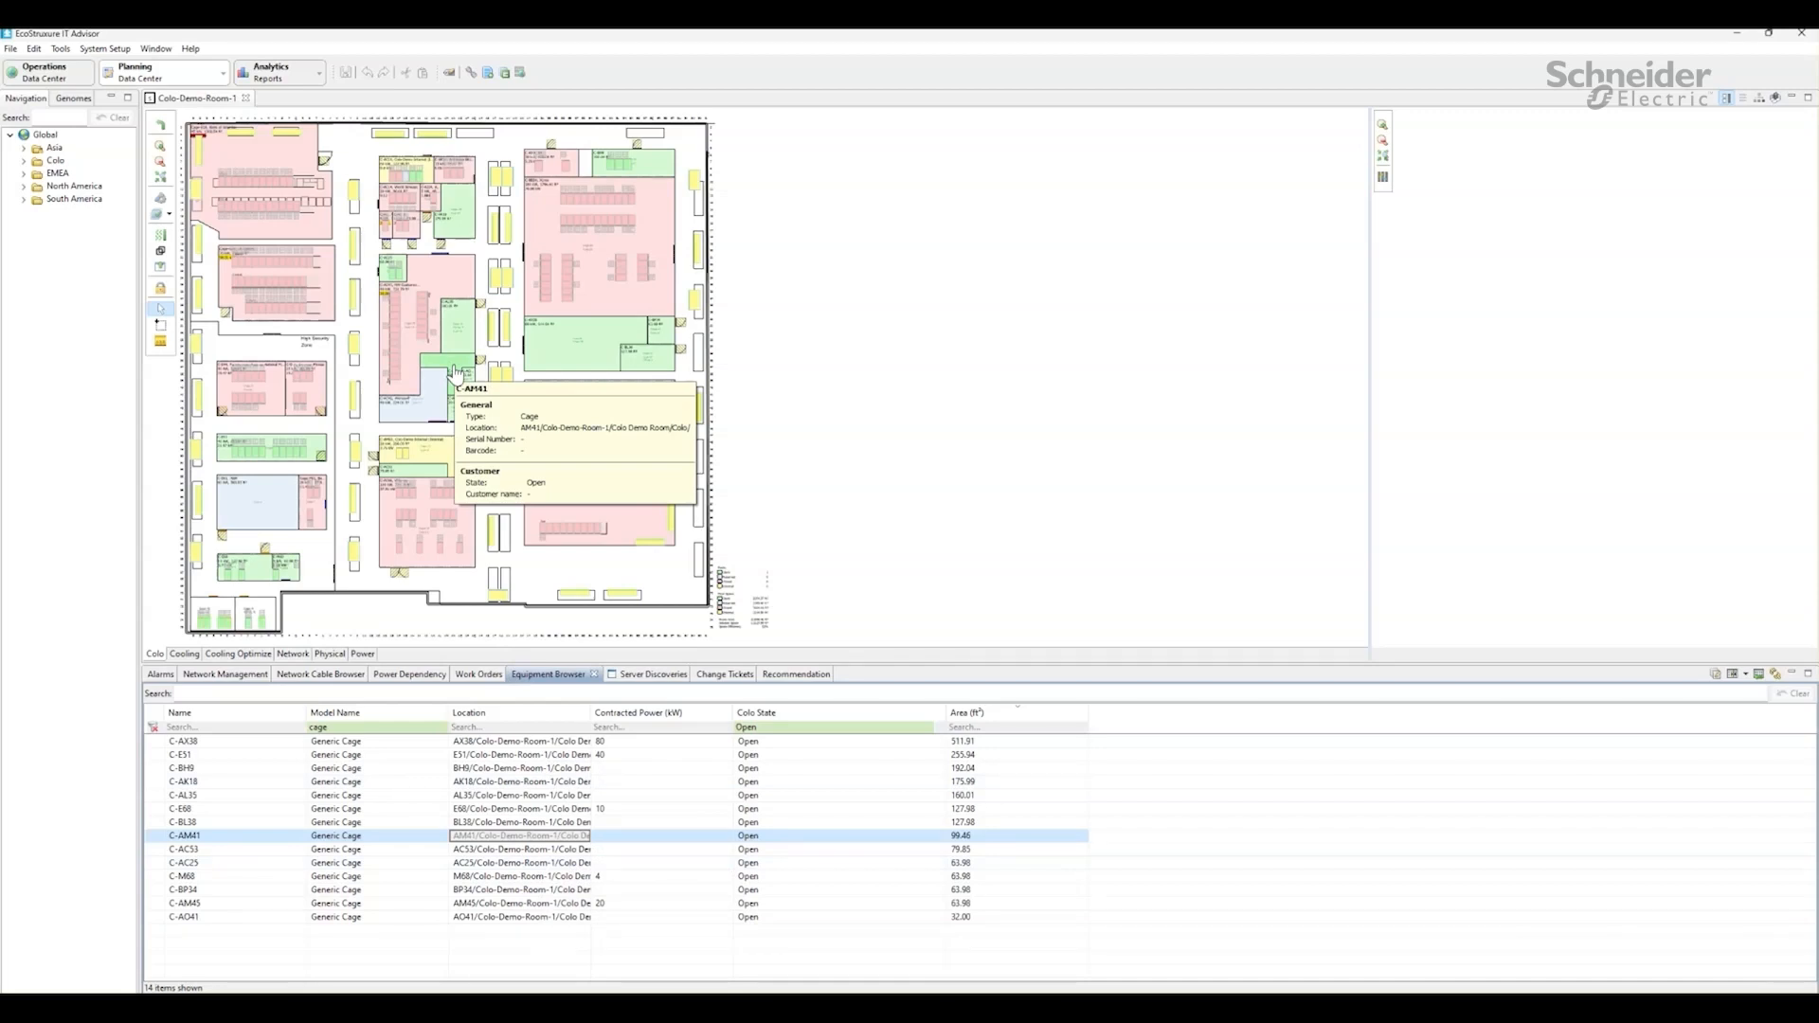
# Step: Locate cage C-AX38, the largest open cage, in the floor layout
pyautogui.click(573, 743)
pyautogui.rightClick(572, 744)
pyautogui.click(608, 772)
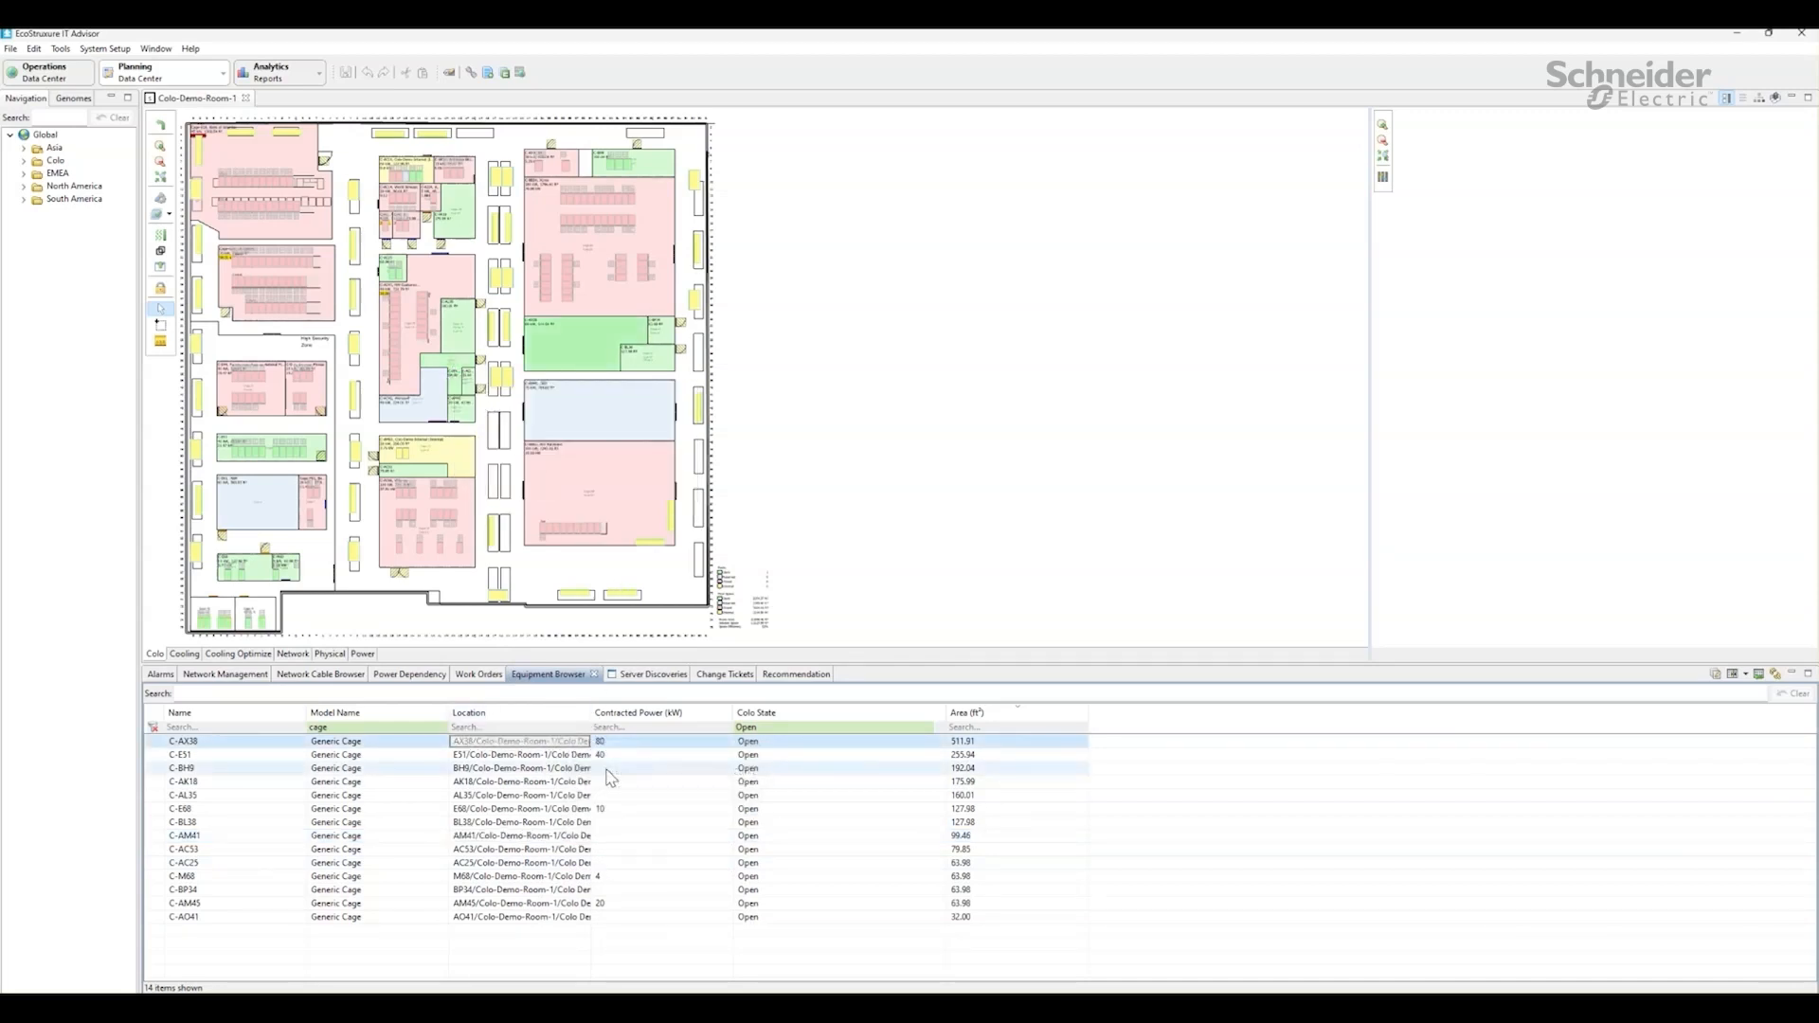
pyautogui.moveTo(581, 356)
# Step: Locate cage C-E51 in the floor layout
pyautogui.click(549, 760)
pyautogui.rightClick(548, 758)
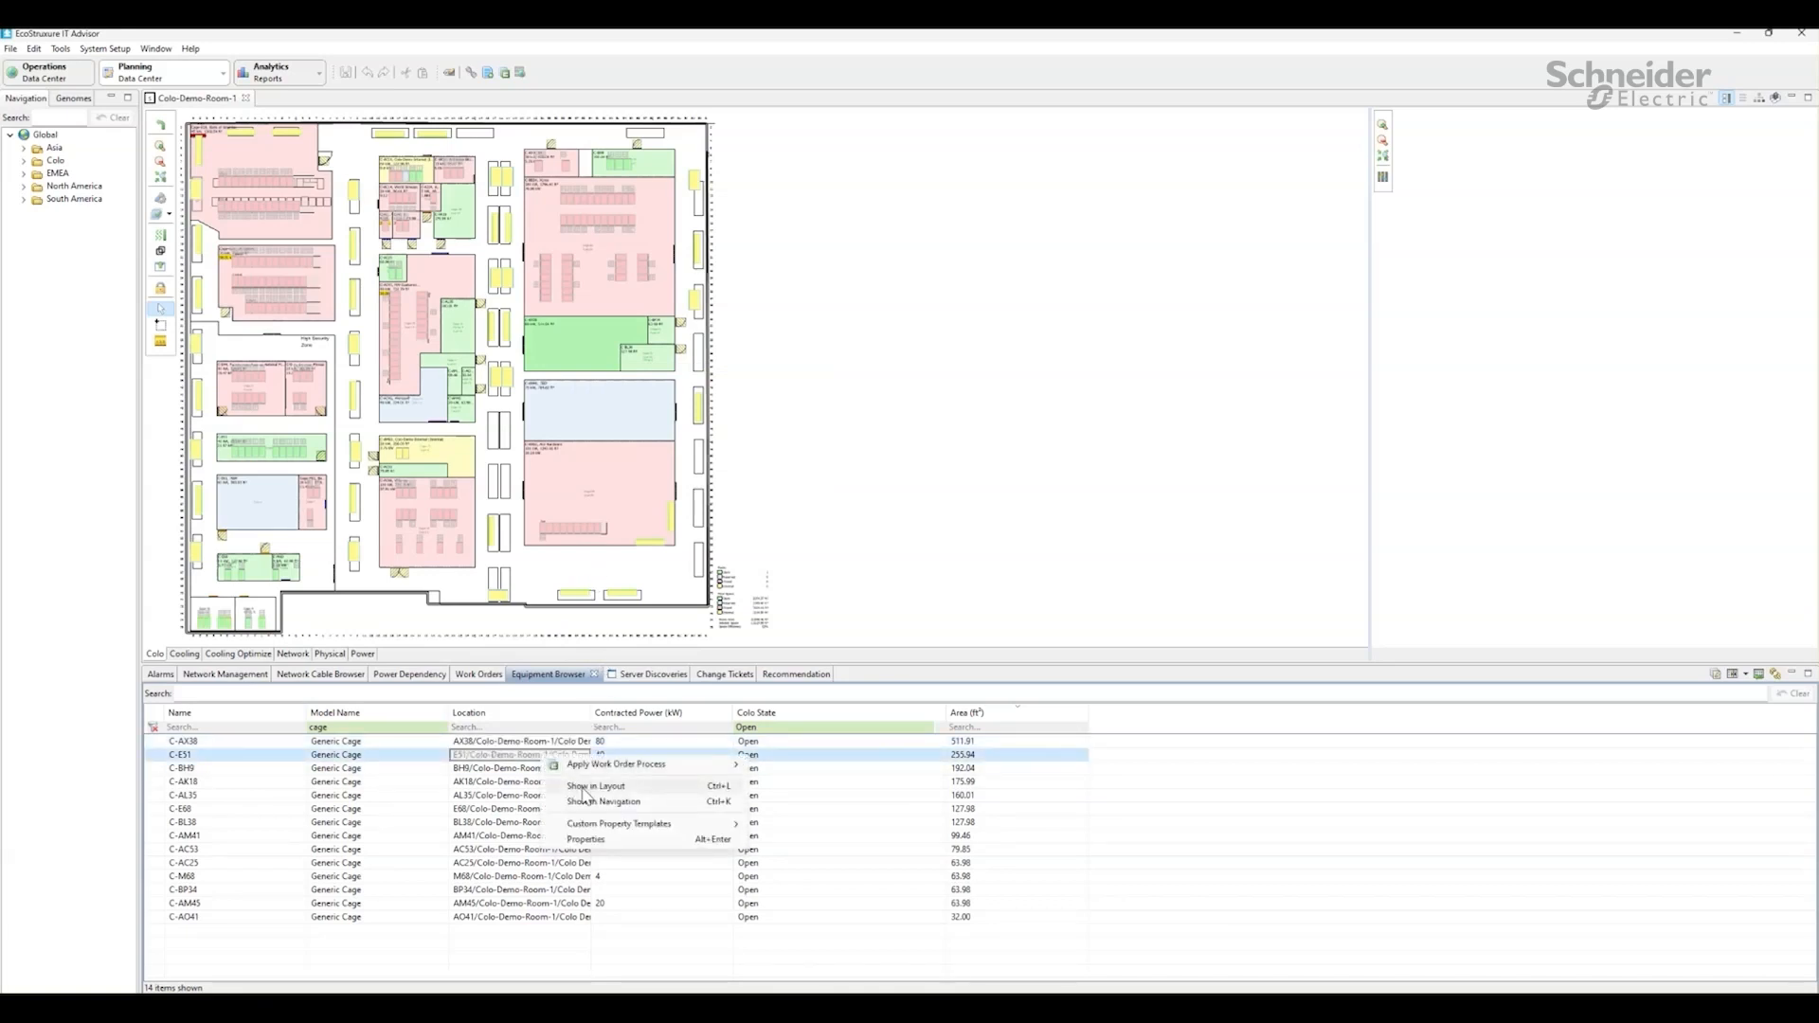
pyautogui.click(595, 786)
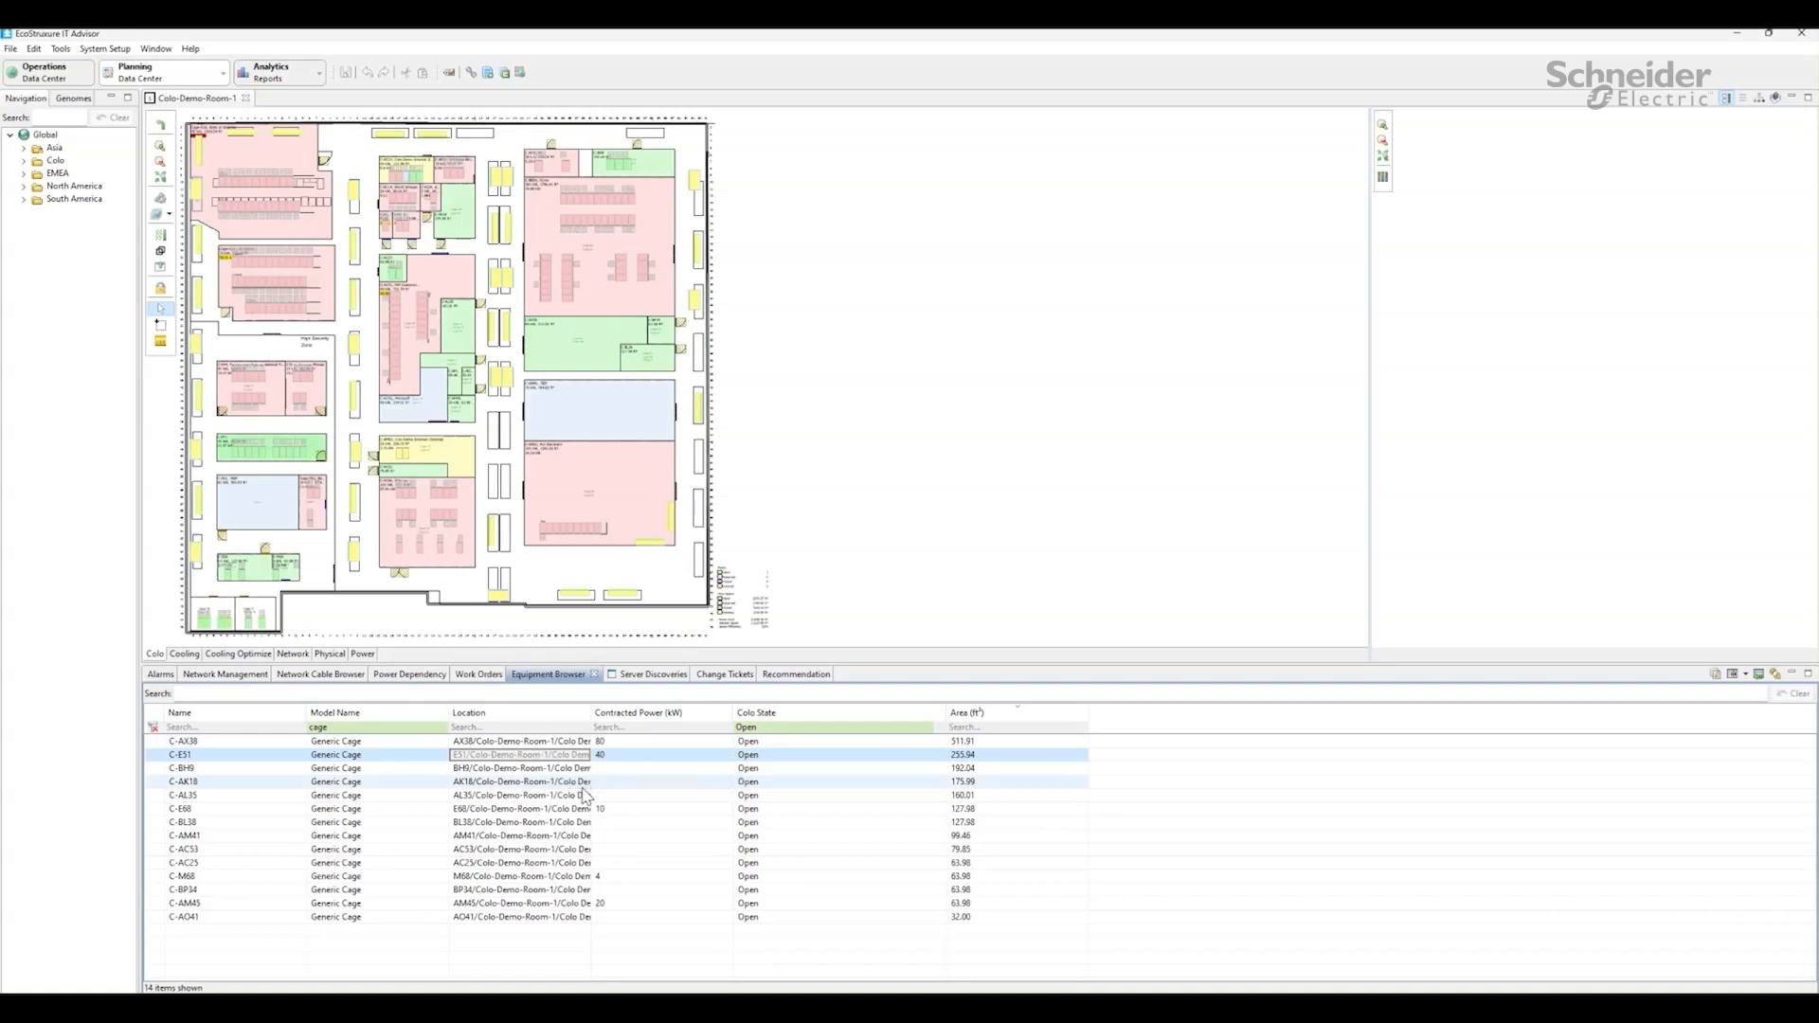
# Step: In the properties of cage C-E51, set the customer state to Reserved and the customer to "potential client"
pyautogui.rightClick(321, 452)
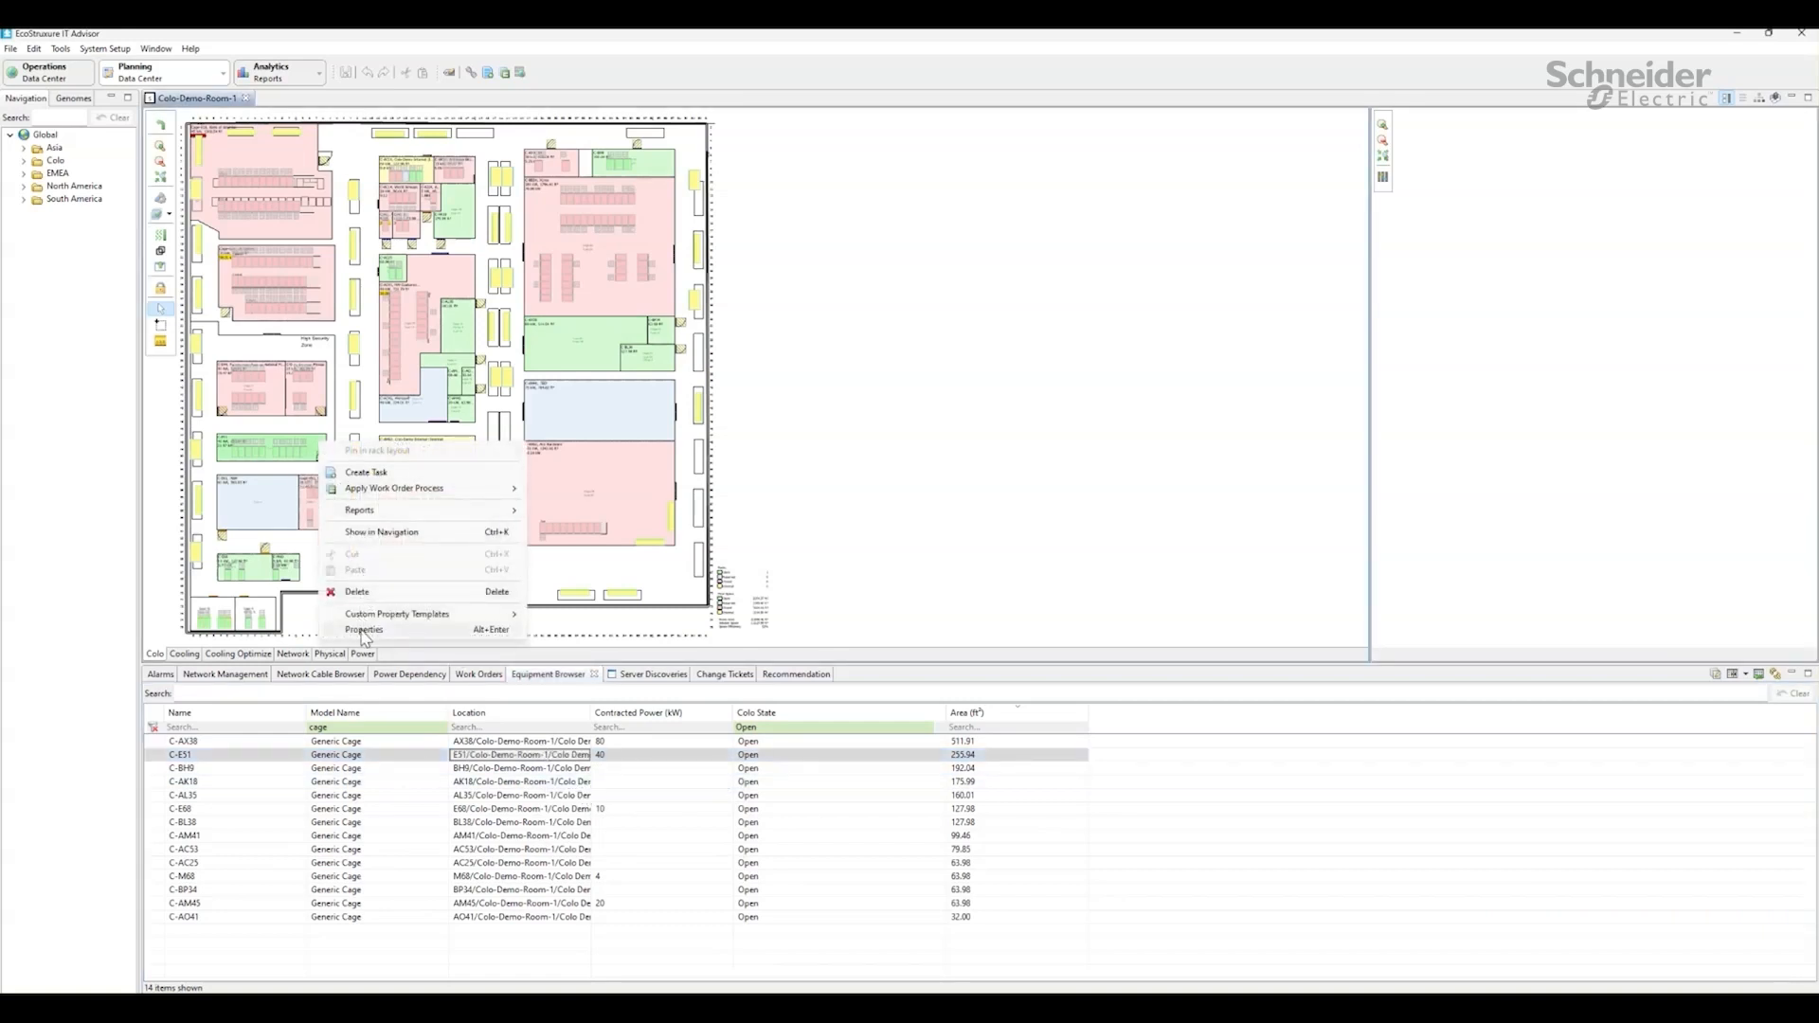
pyautogui.click(364, 630)
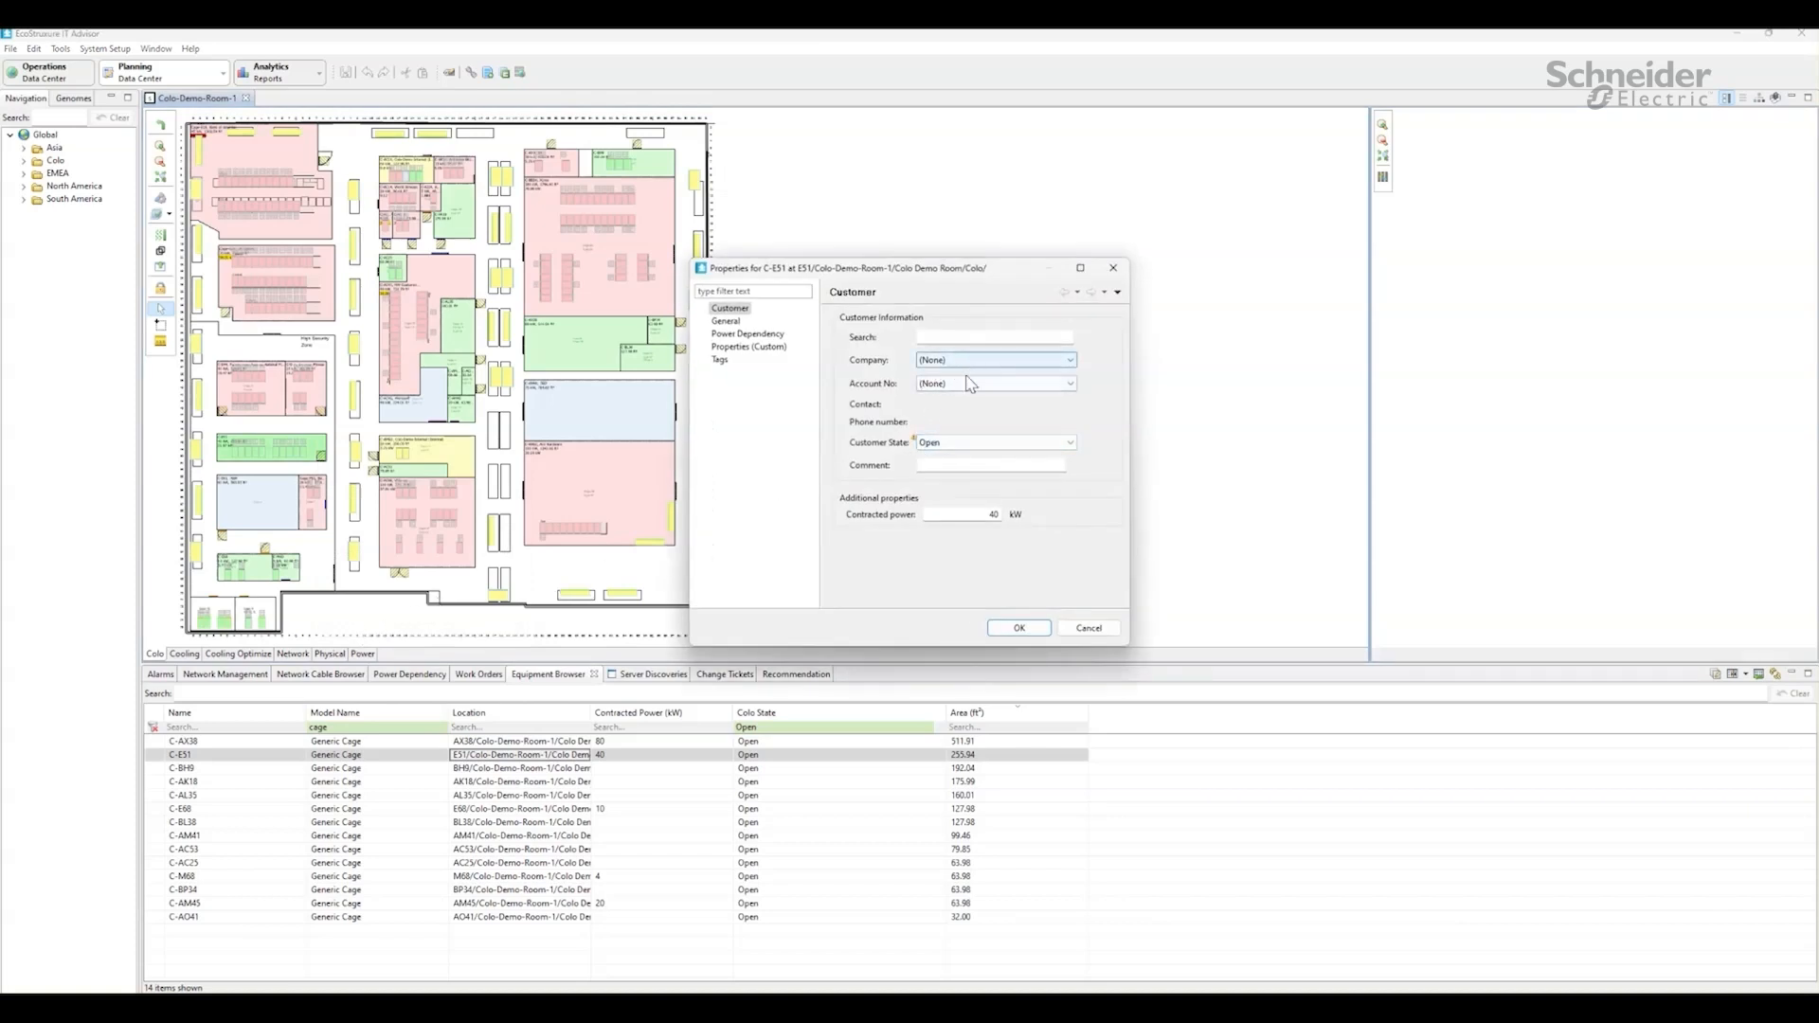
pyautogui.click(965, 445)
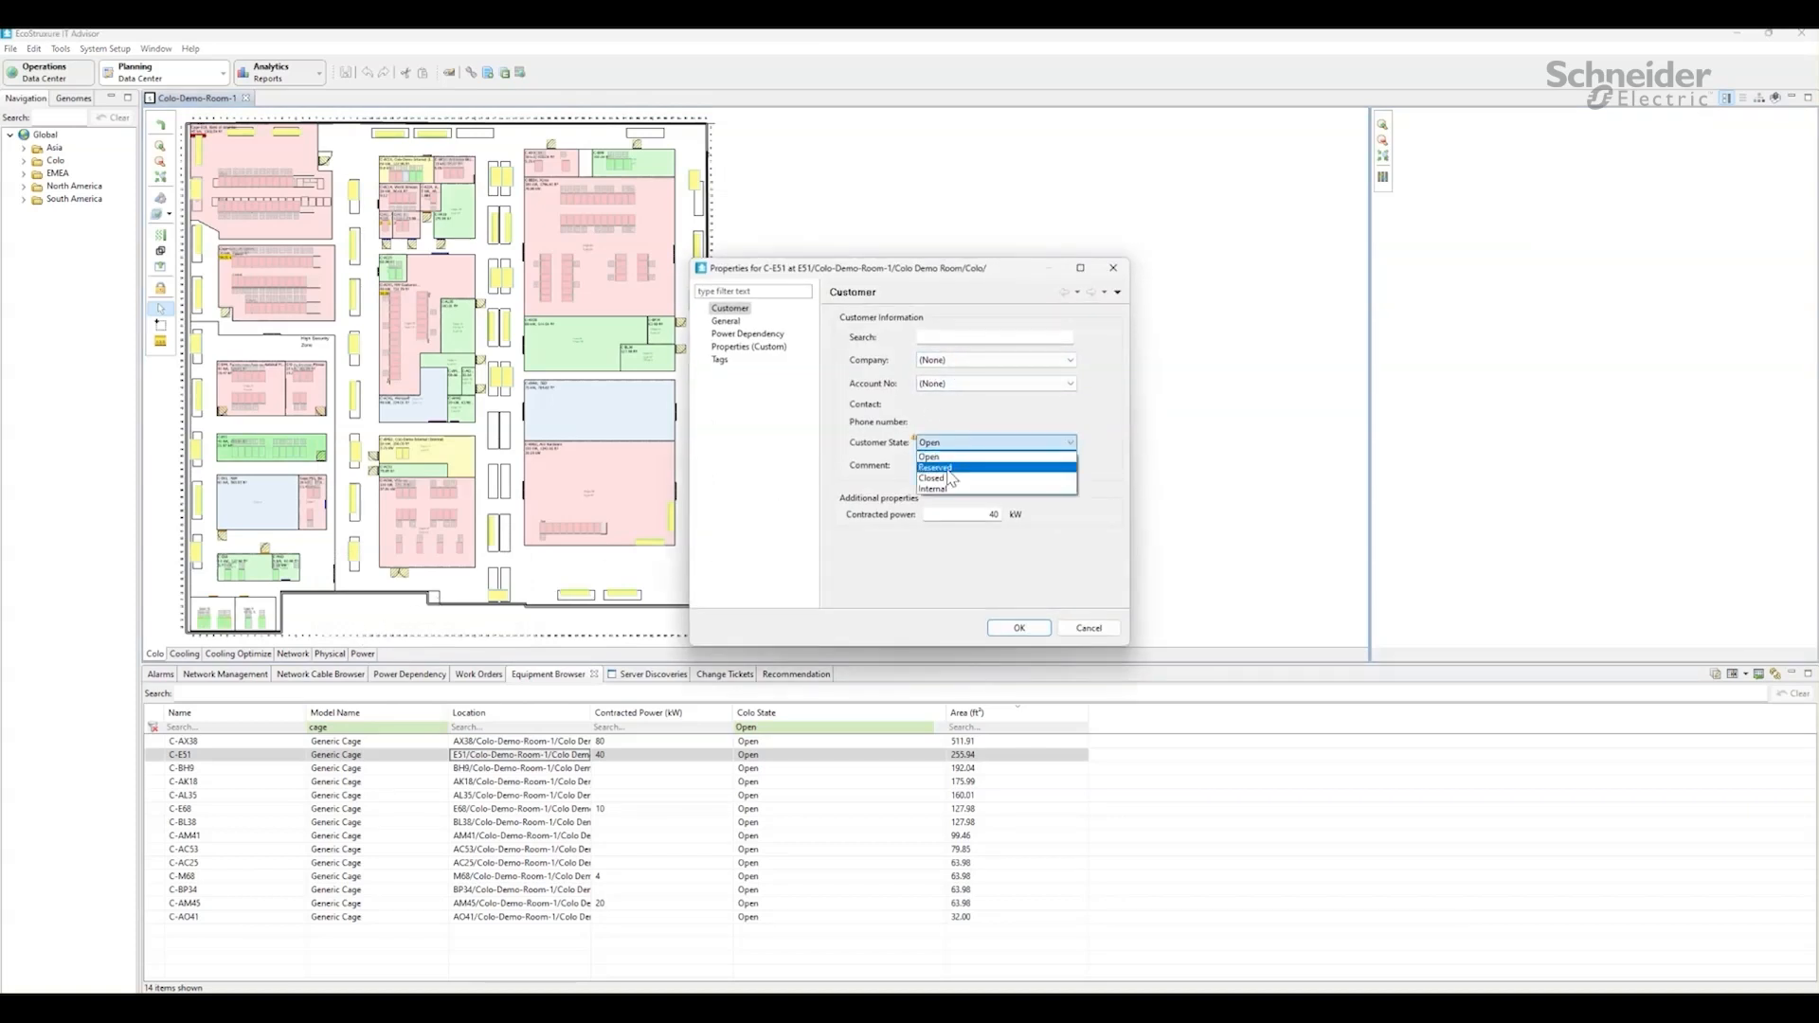
pyautogui.click(950, 468)
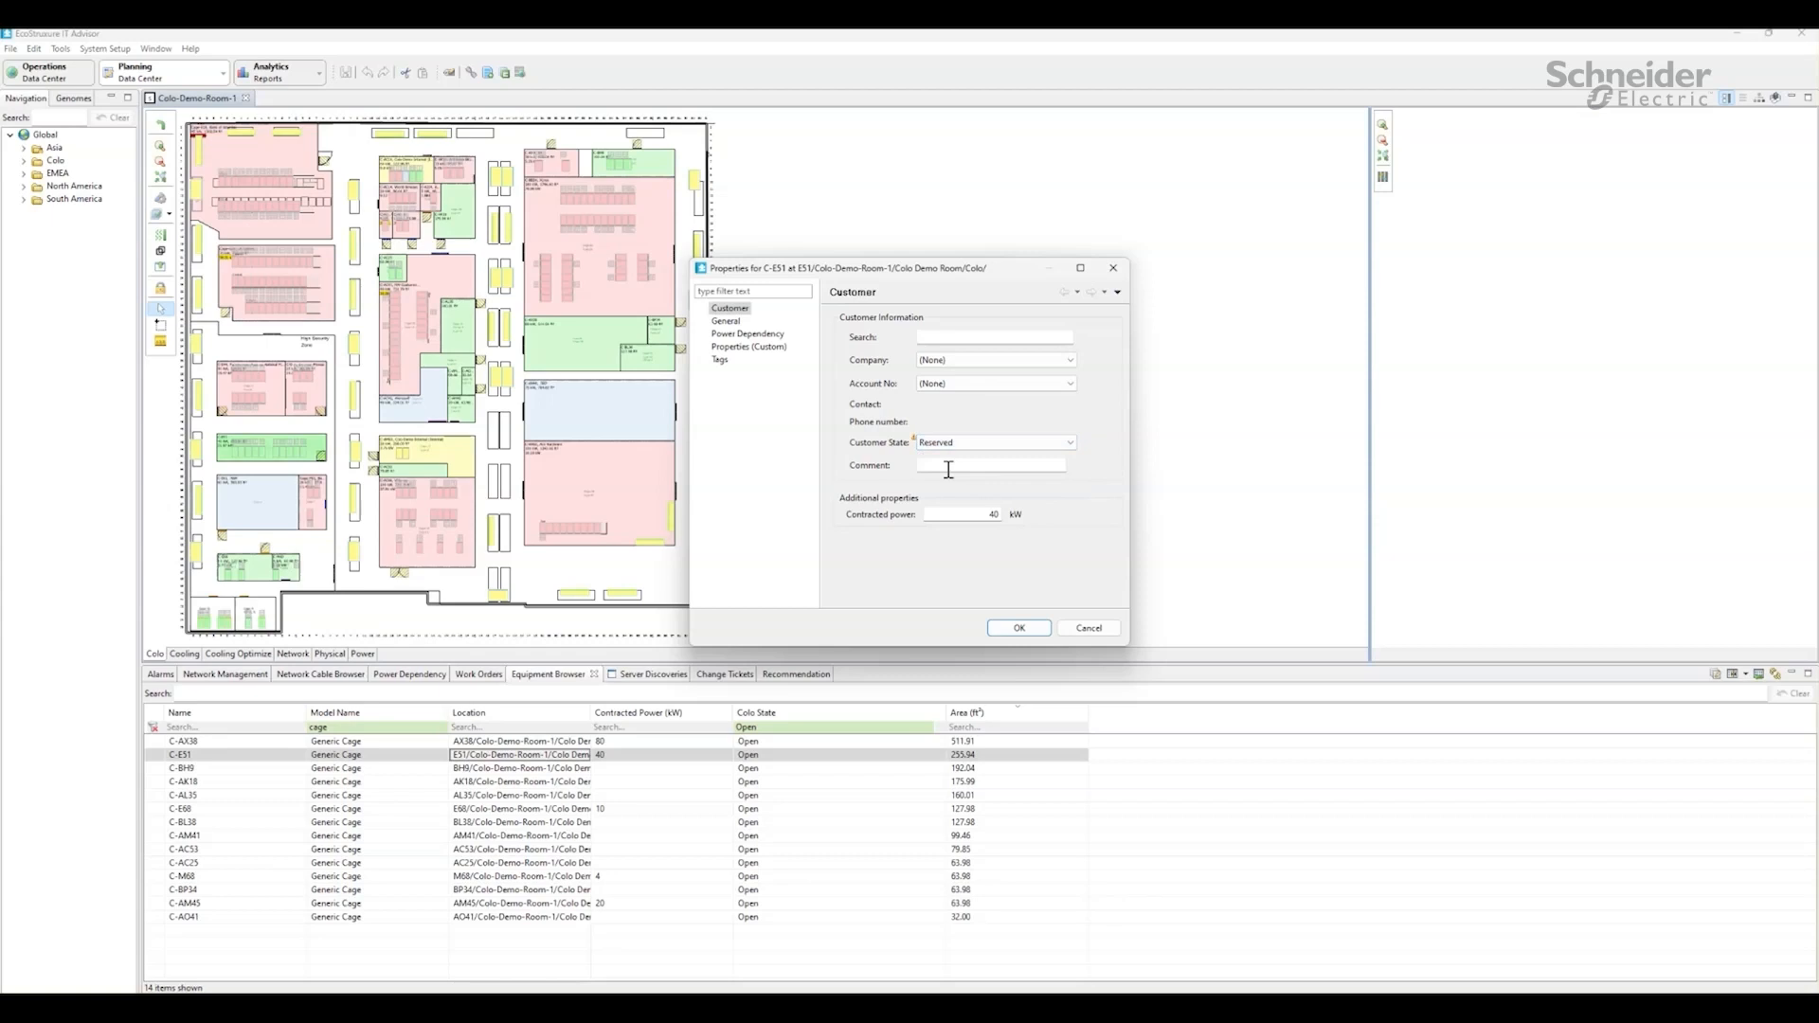
pyautogui.click(946, 468)
pyautogui.write('pot')
# Step: Set the contracted power of cage C-E51 to 60 kW, save its properties and check its details in the layout
pyautogui.doubleClick(999, 514)
pyautogui.write('60')
pyautogui.click(1016, 628)
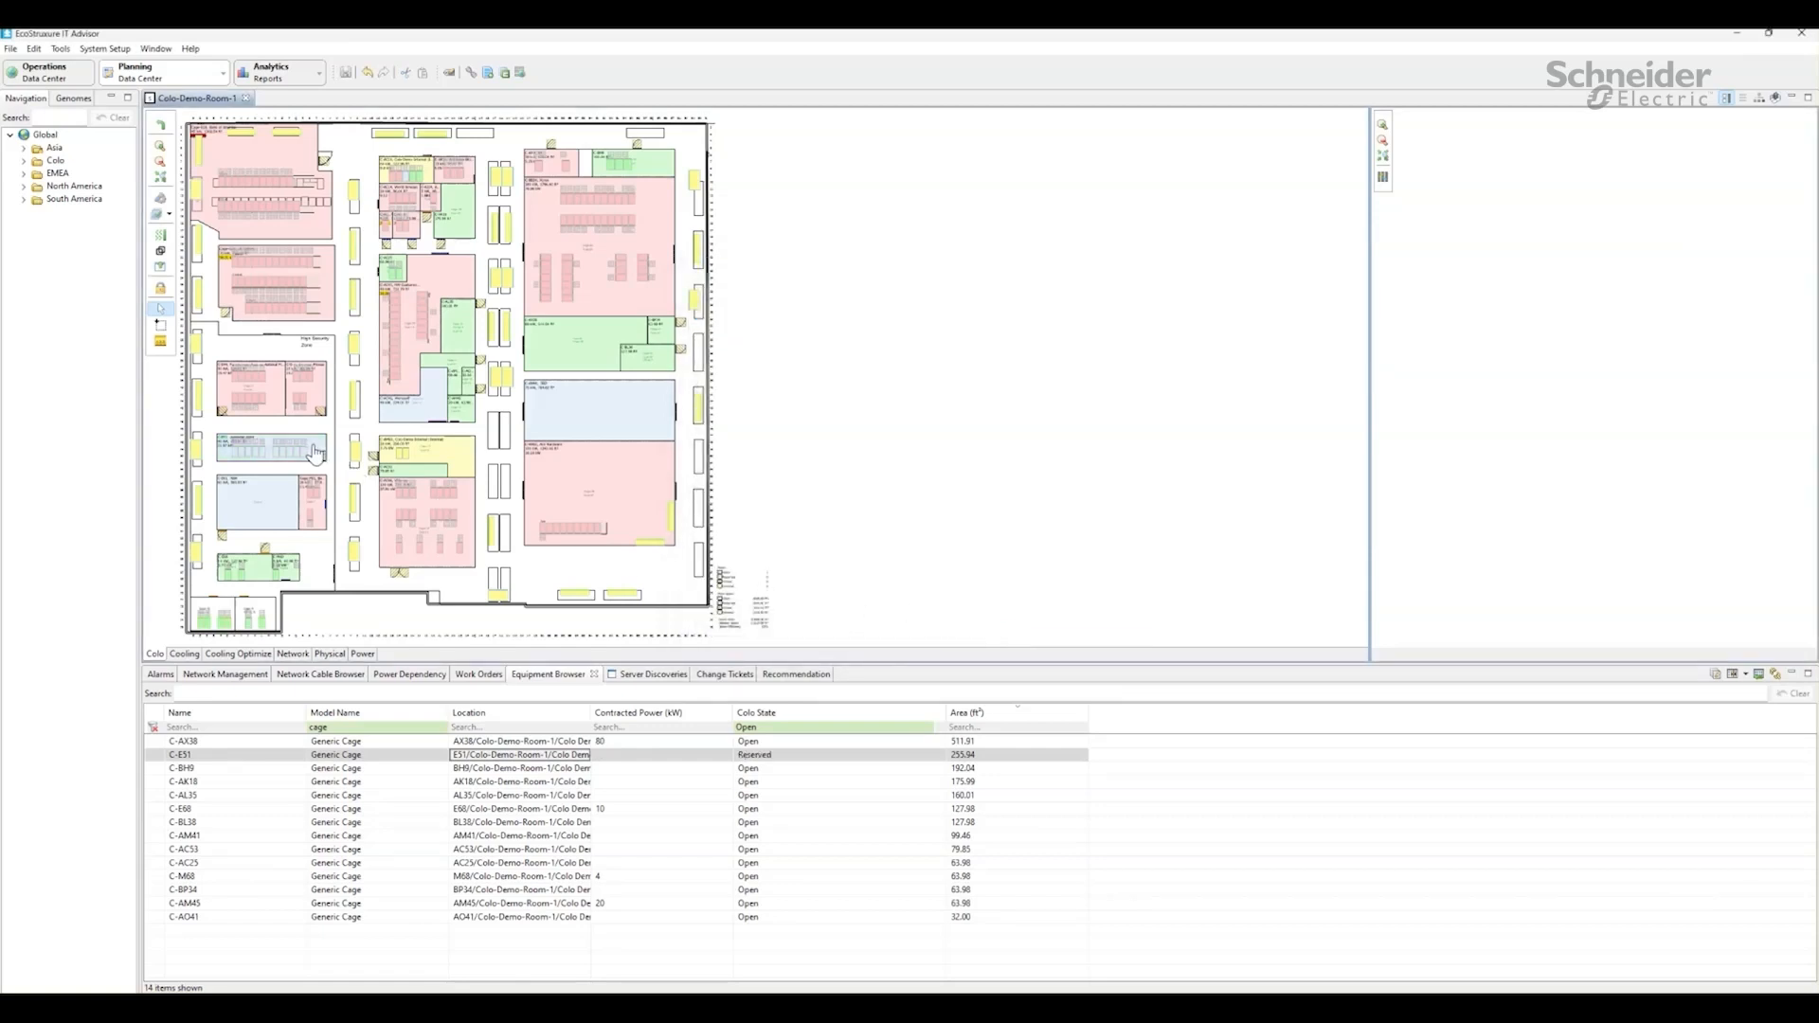
pyautogui.moveTo(314, 452)
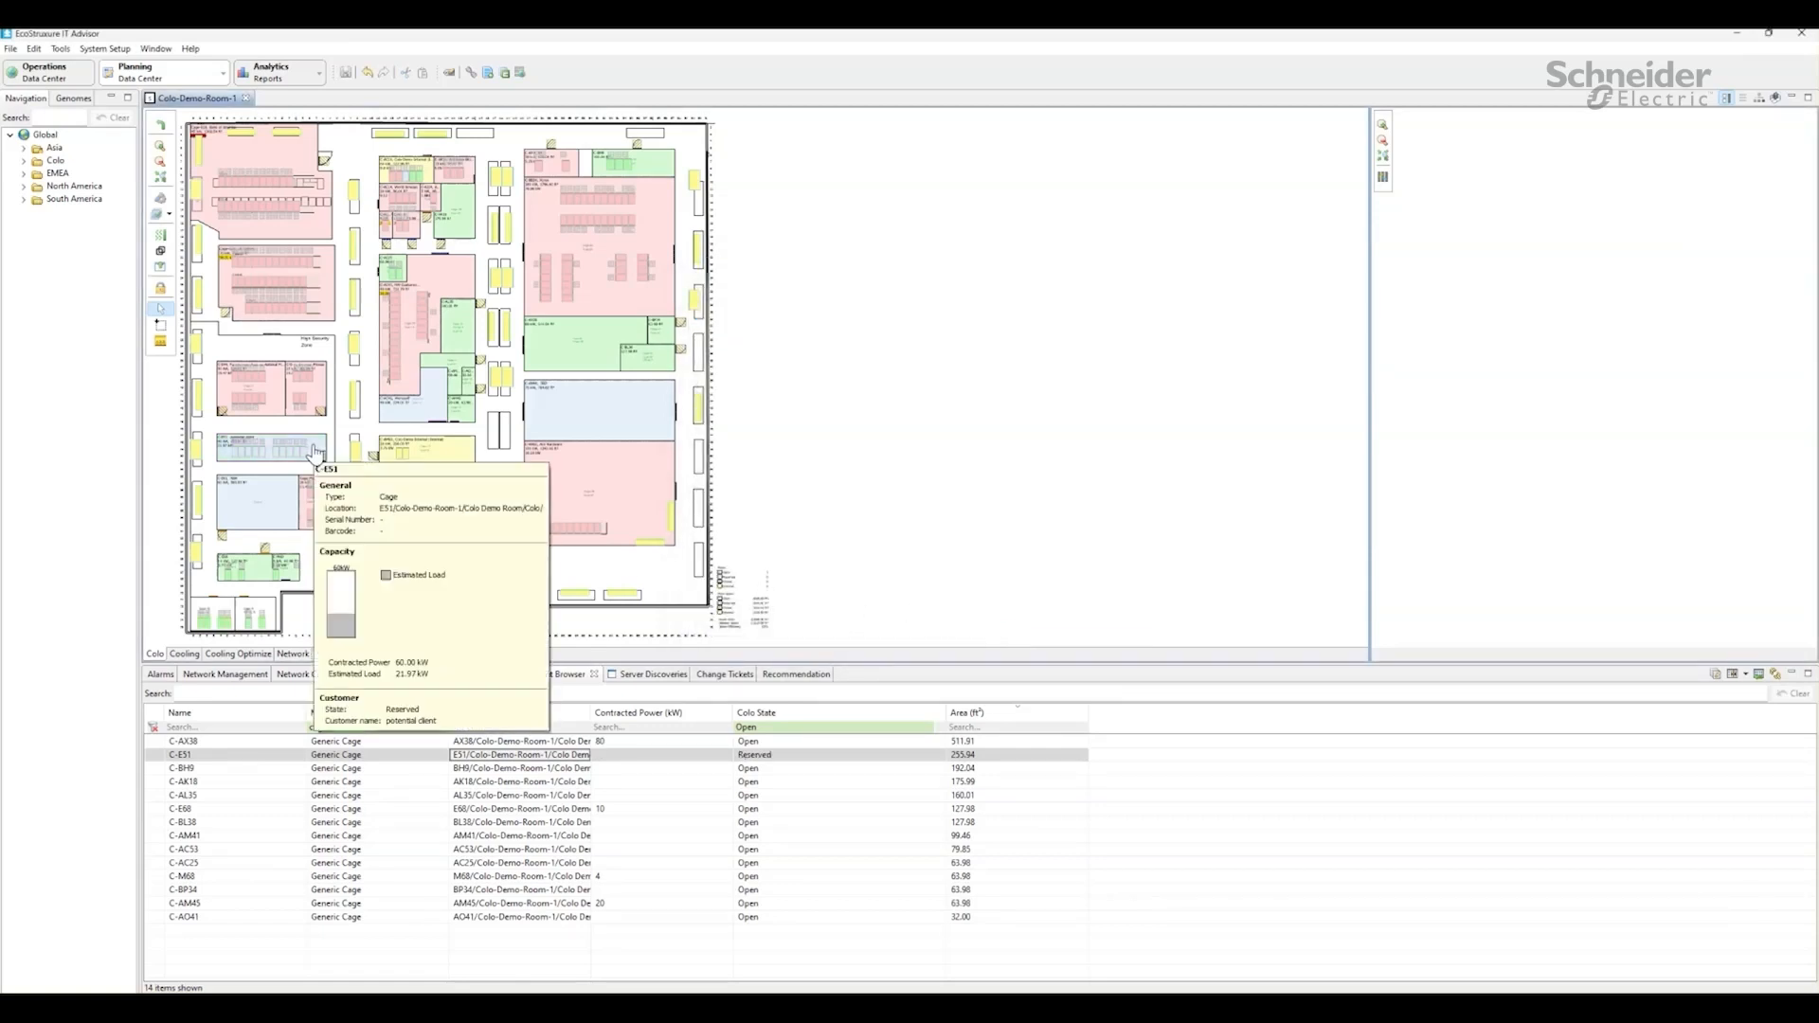